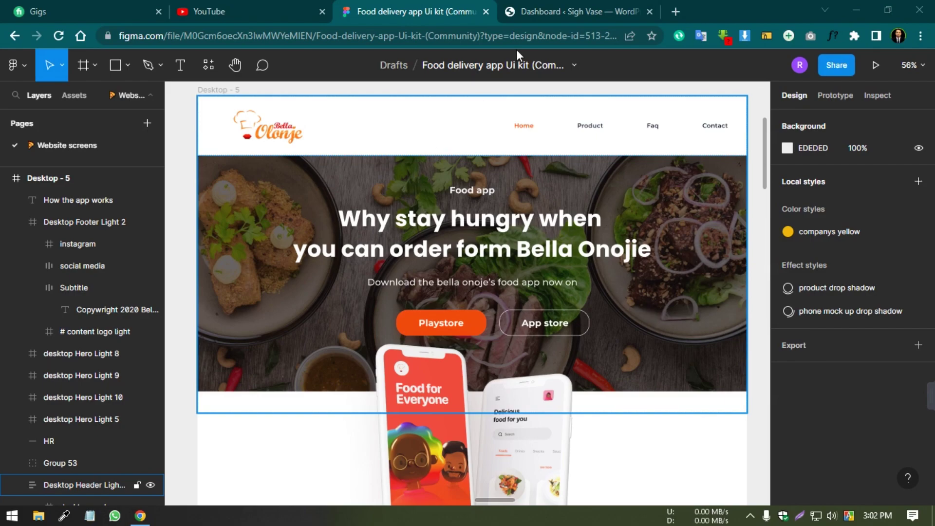
Switch to the WordPress dashboard and review the installed plugins, the themes and the list of pages
click(560, 11)
mouse_move(52, 325)
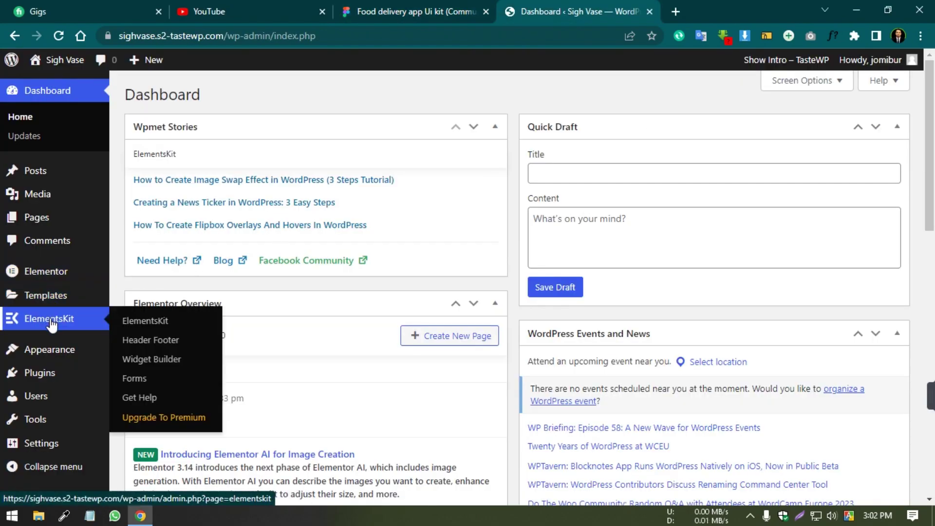
click(145, 381)
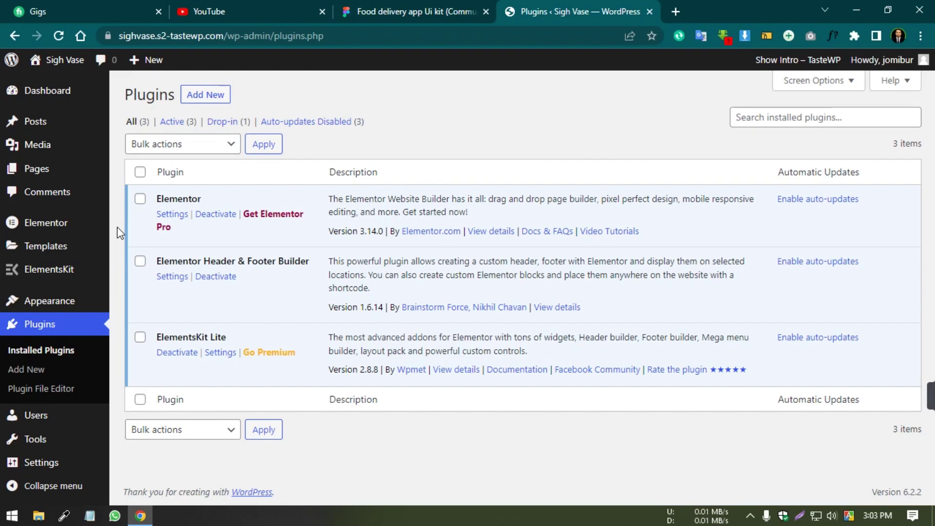
click(59, 306)
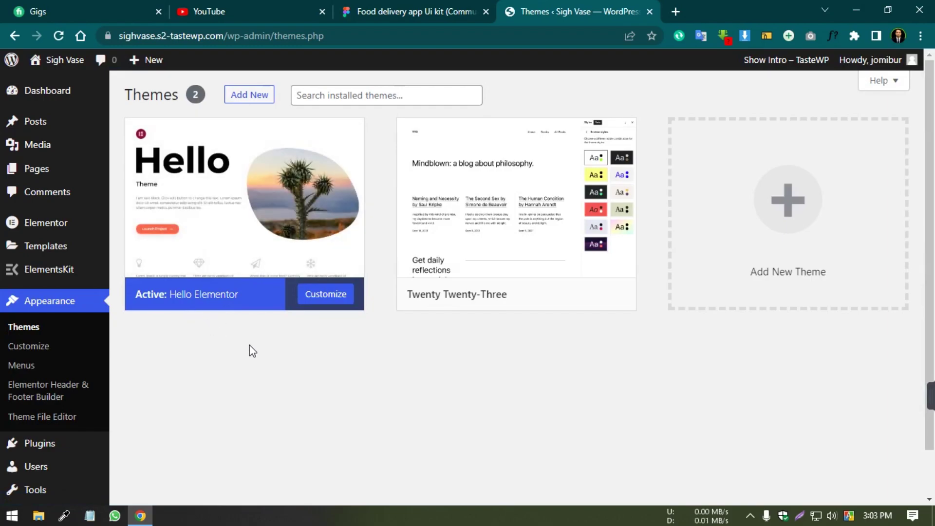
click(49, 176)
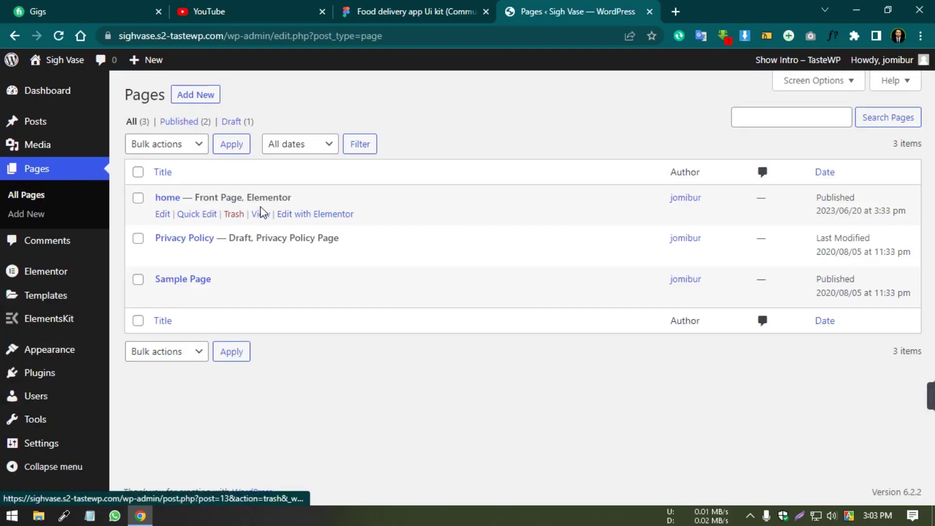
Switch to the Figma food delivery design and look through the Desktop - 5 page from hero to checkout section
click(444, 10)
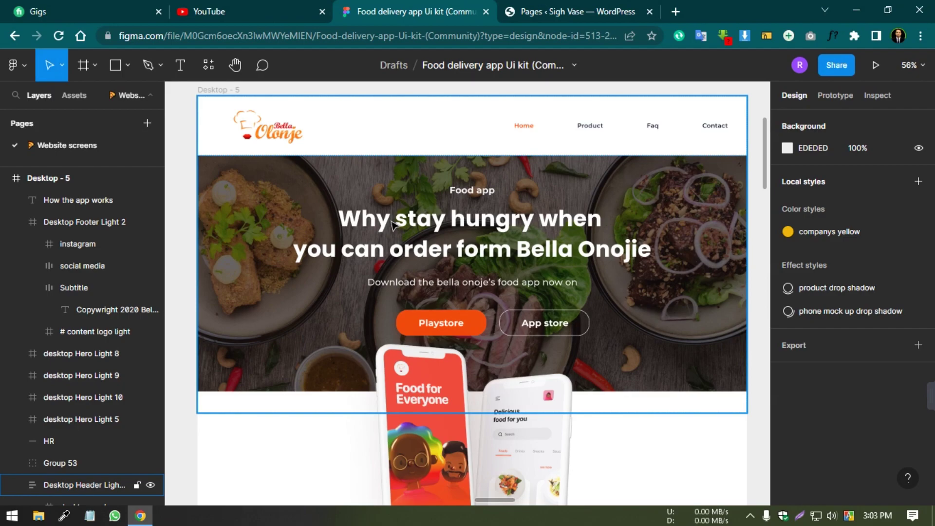
scroll(392, 225, down, 10)
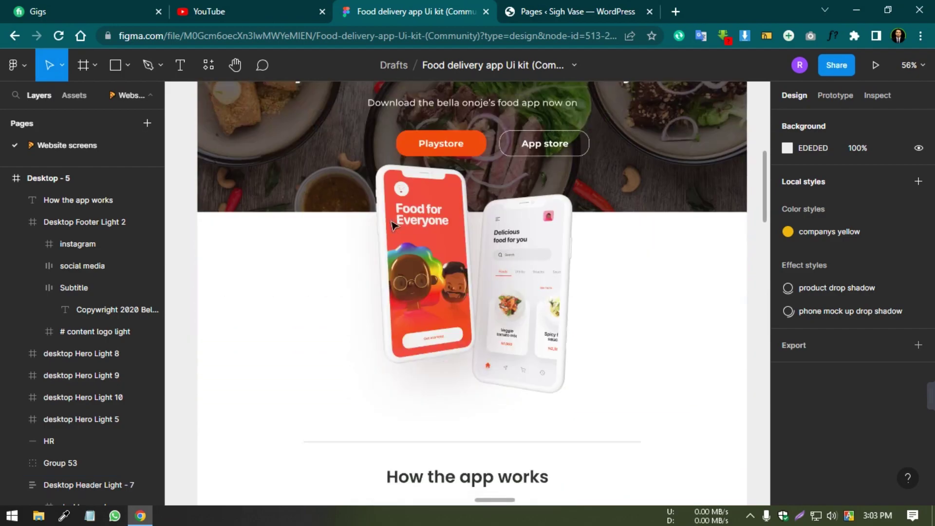
scroll(393, 225, down, 10)
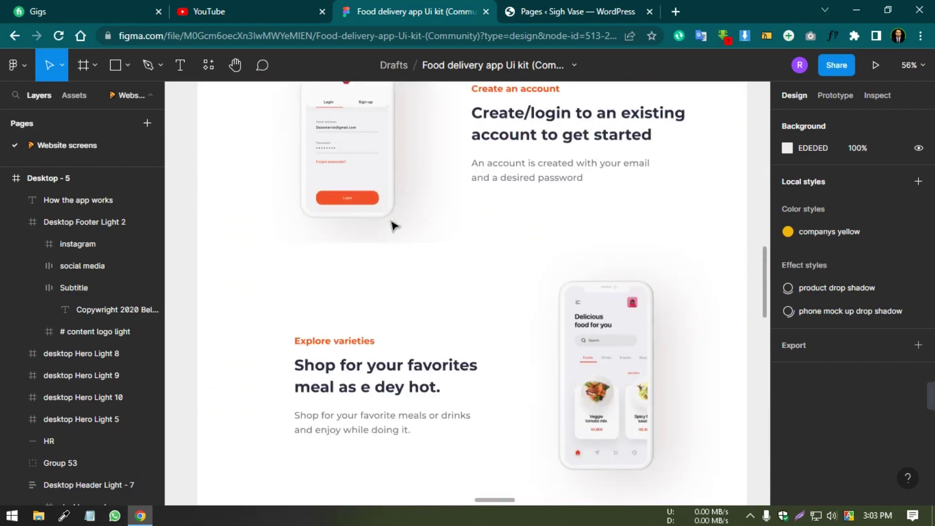
scroll(393, 225, down, 7)
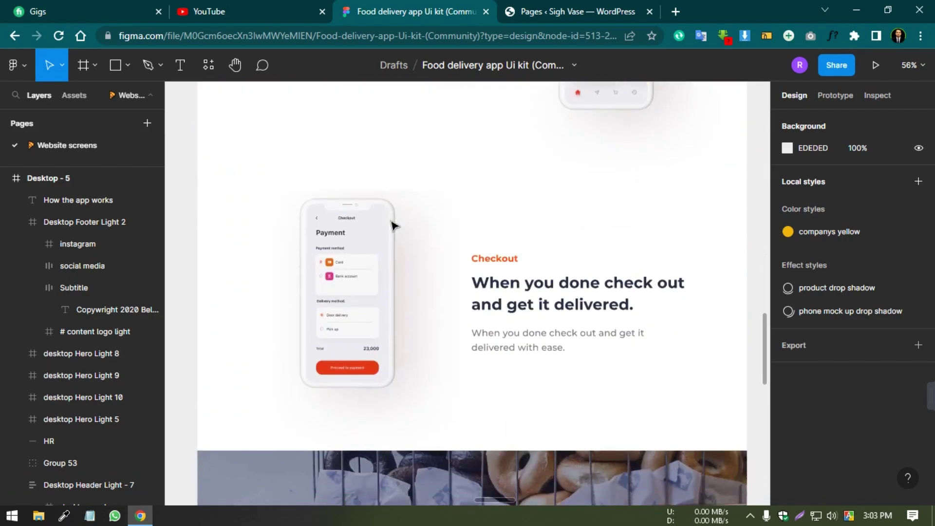
scroll(393, 225, up, 20)
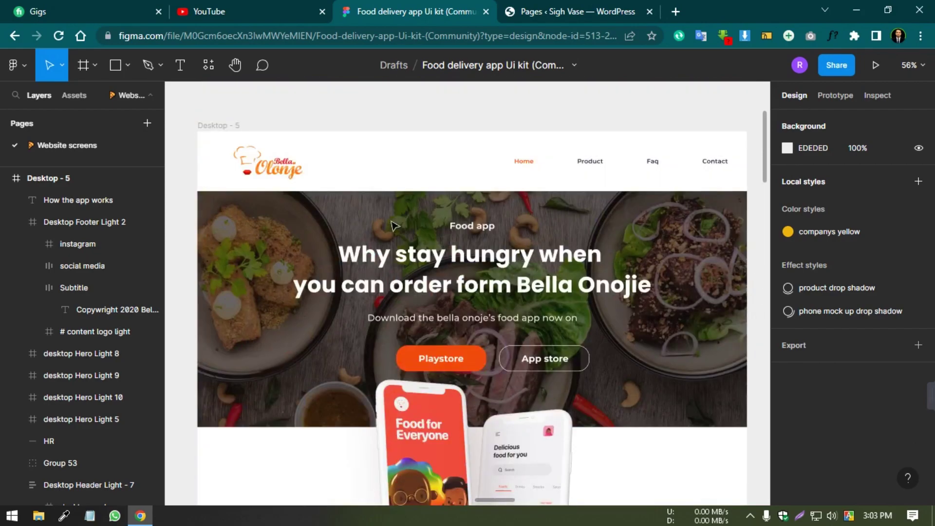
Return to WordPress and start a new Elementor Header & Footer Builder template, skipping the introductory survey
click(567, 9)
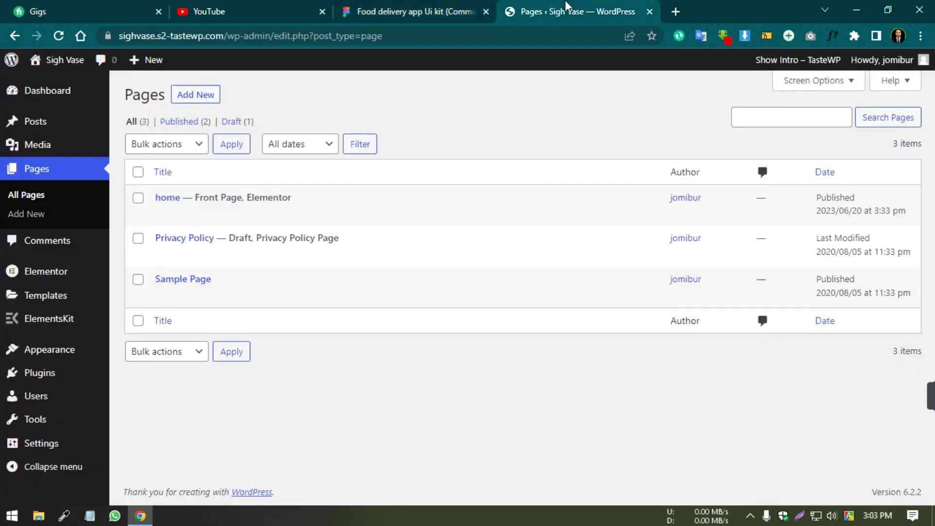
mouse_move(35, 353)
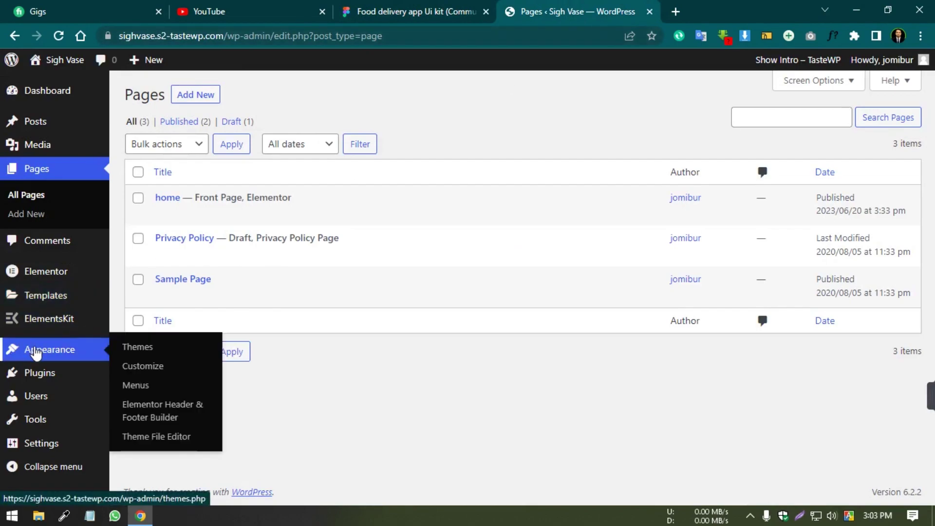
click(159, 412)
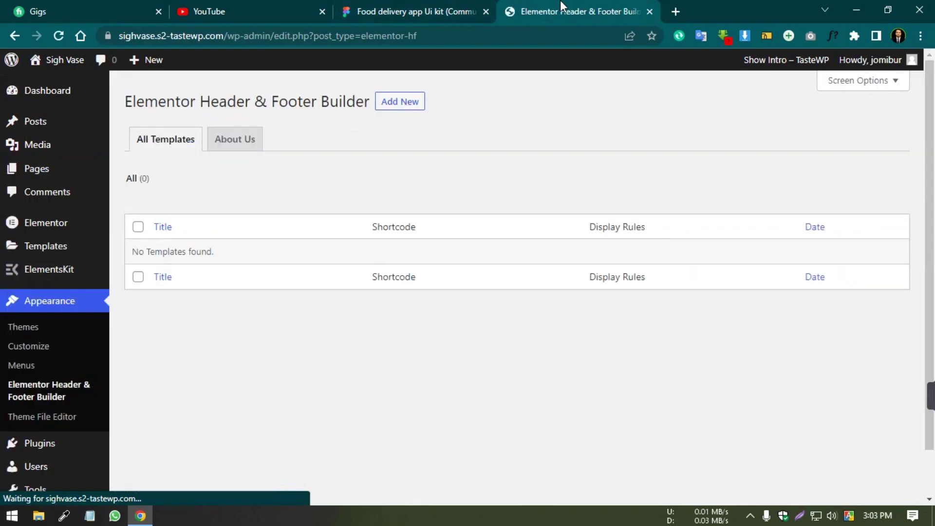
click(402, 104)
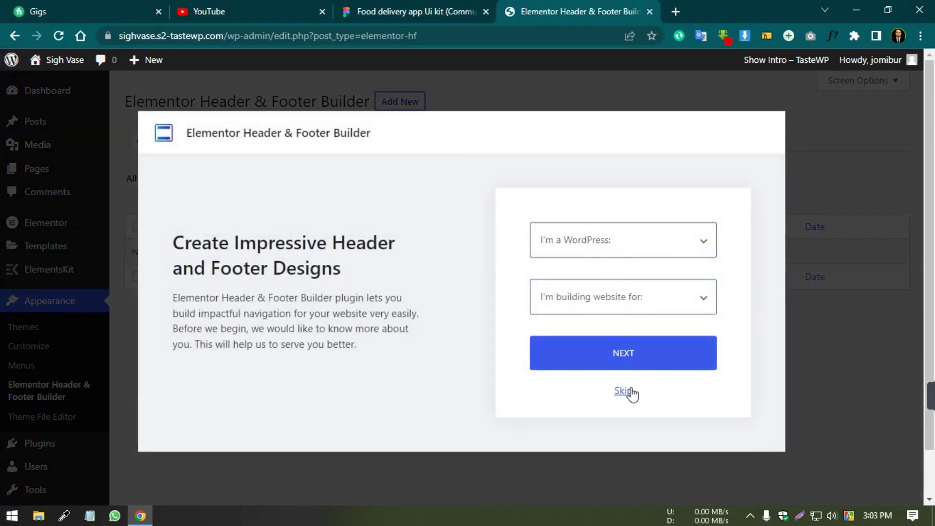
click(628, 393)
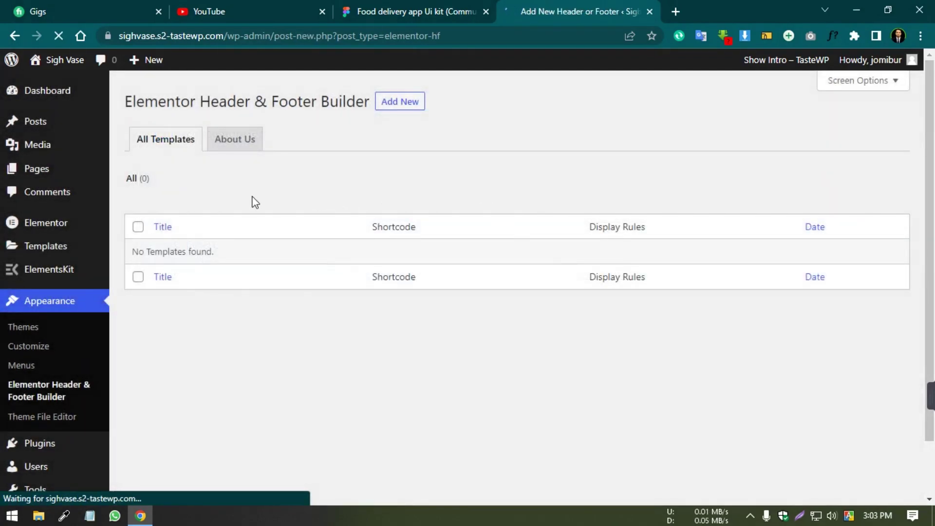
Title the template header, set its type to Header and display it on the Entire Website
text(header)
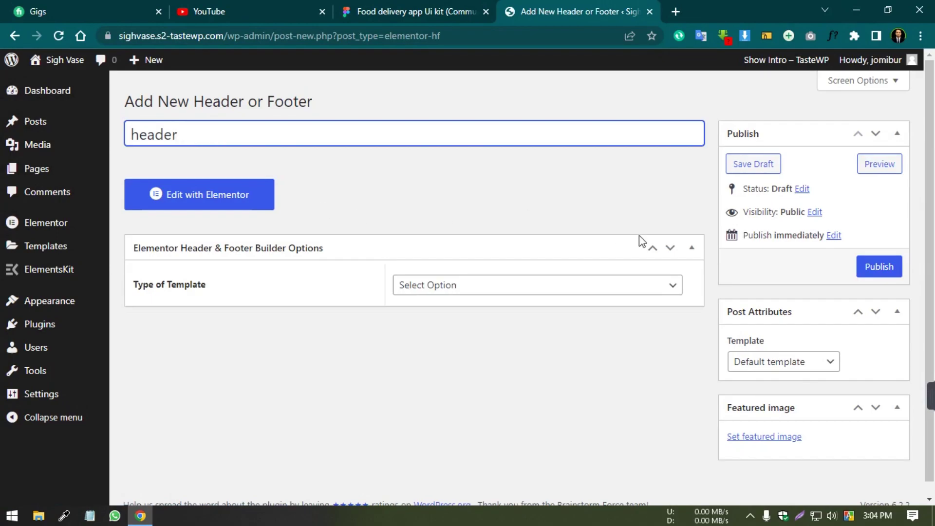
click(565, 287)
click(432, 314)
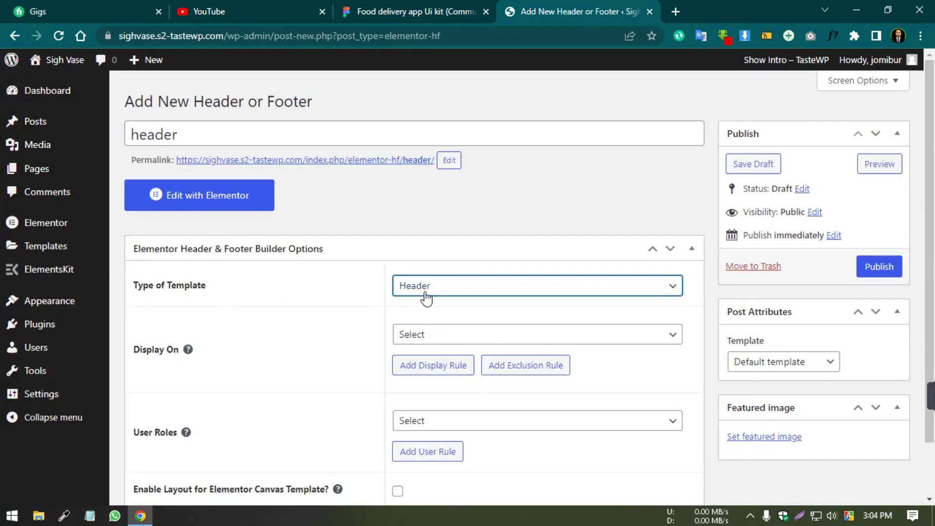
click(442, 338)
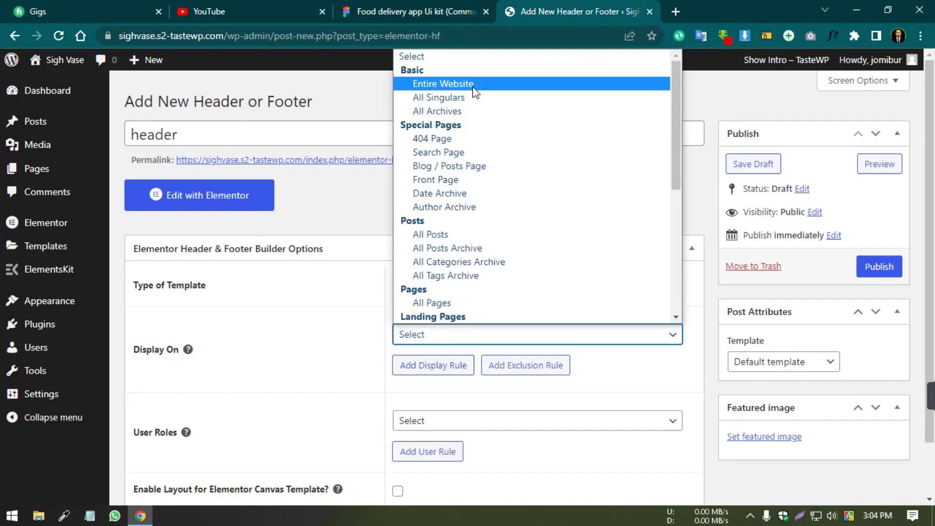
click(445, 86)
scroll(374, 301, down, 1)
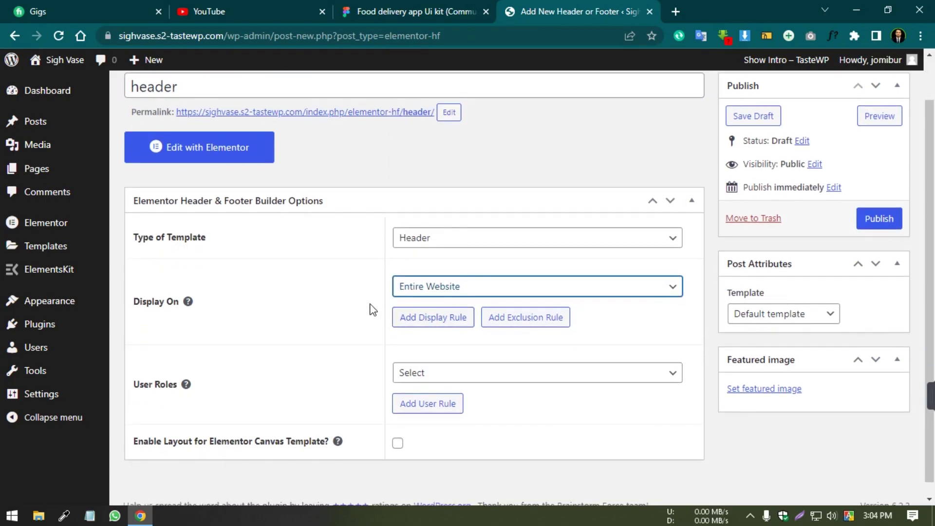
Set the template's user roles to All, enable the layout for the Elementor Canvas template and publish it
click(410, 363)
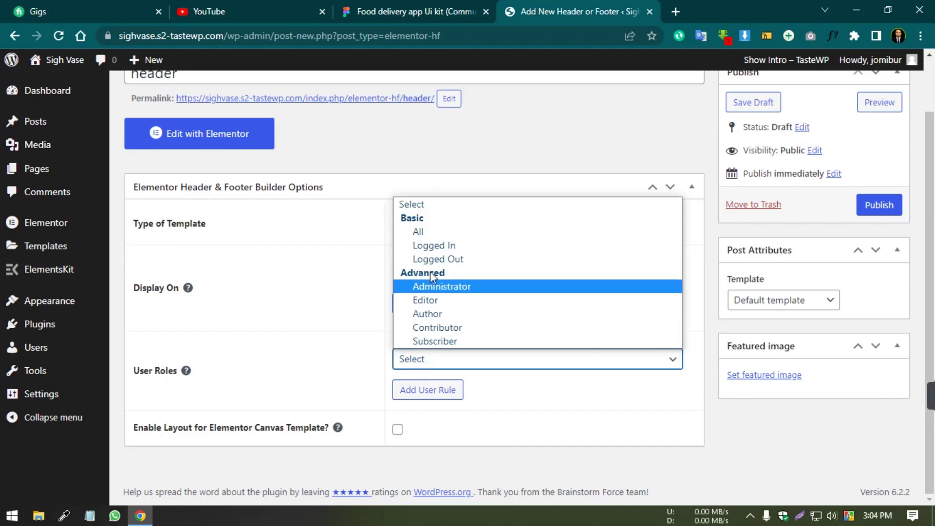
click(421, 230)
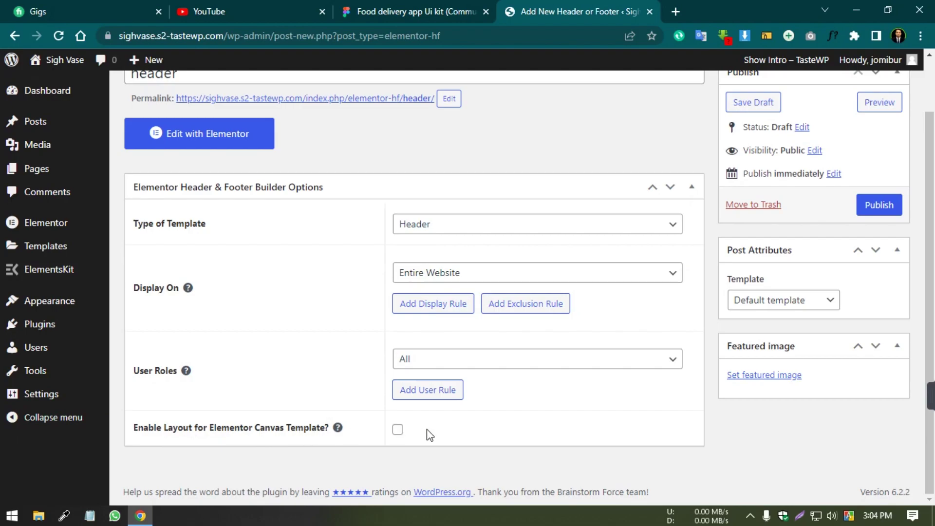
click(396, 431)
click(870, 206)
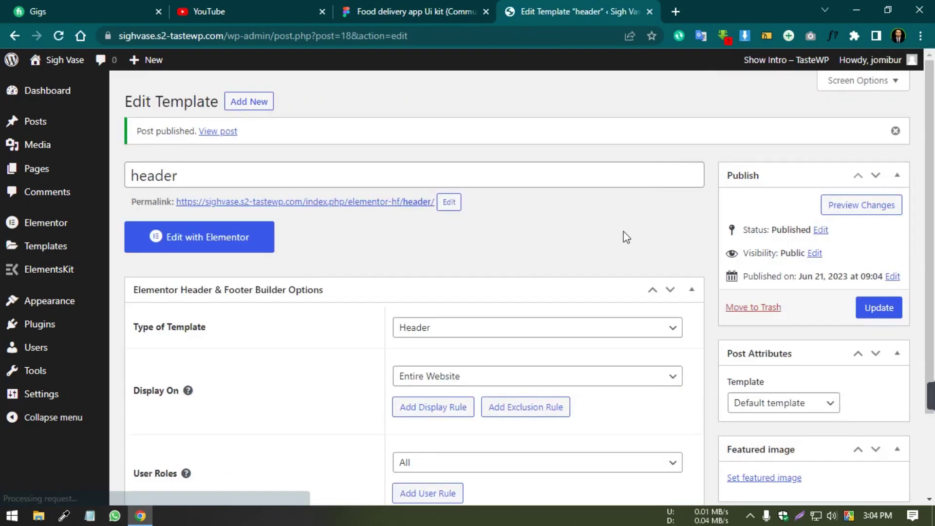
Check the header navigation in the Figma design, then return to WordPress and open the menu editor
click(399, 6)
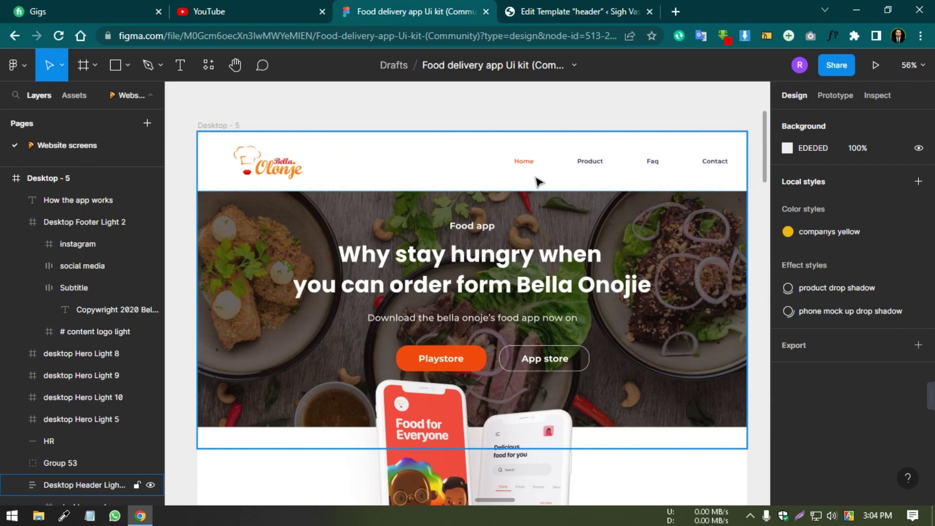
click(549, 6)
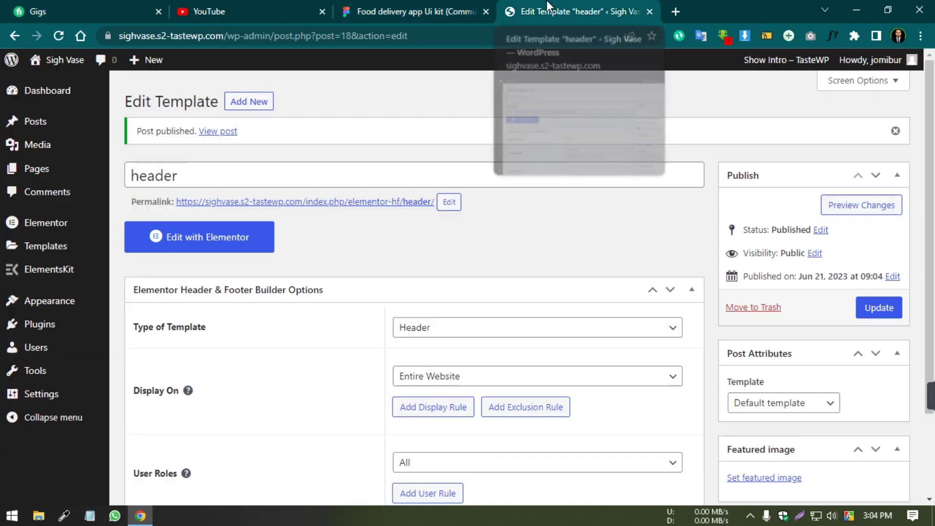
mouse_move(43, 302)
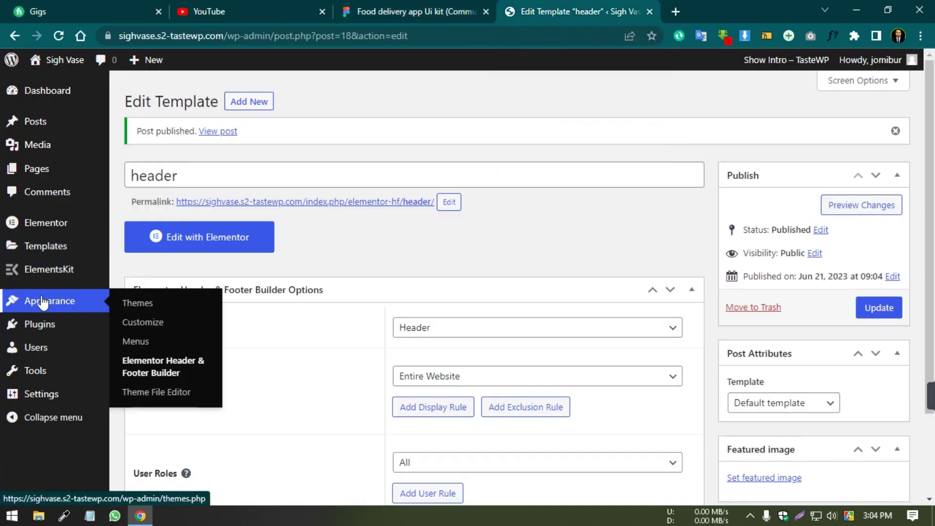
click(136, 341)
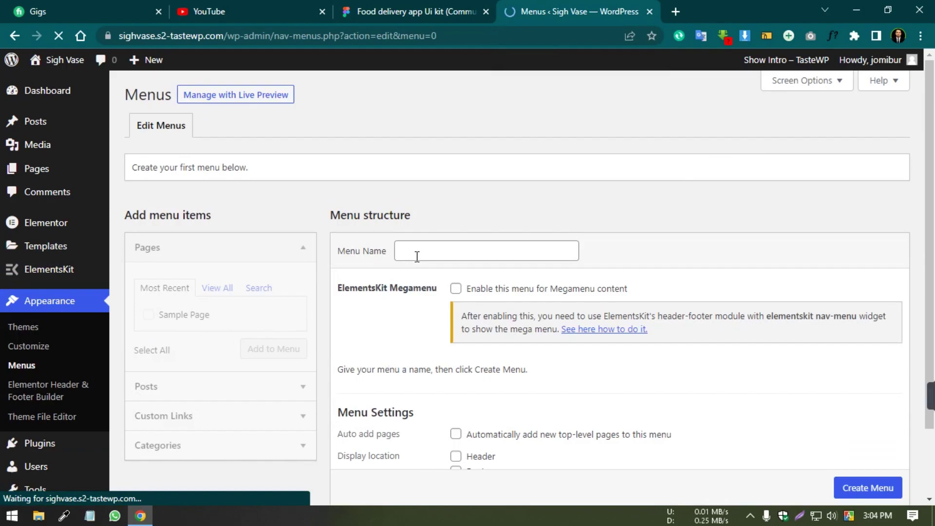
Create a menu named main menu with Header as its display location
click(425, 250)
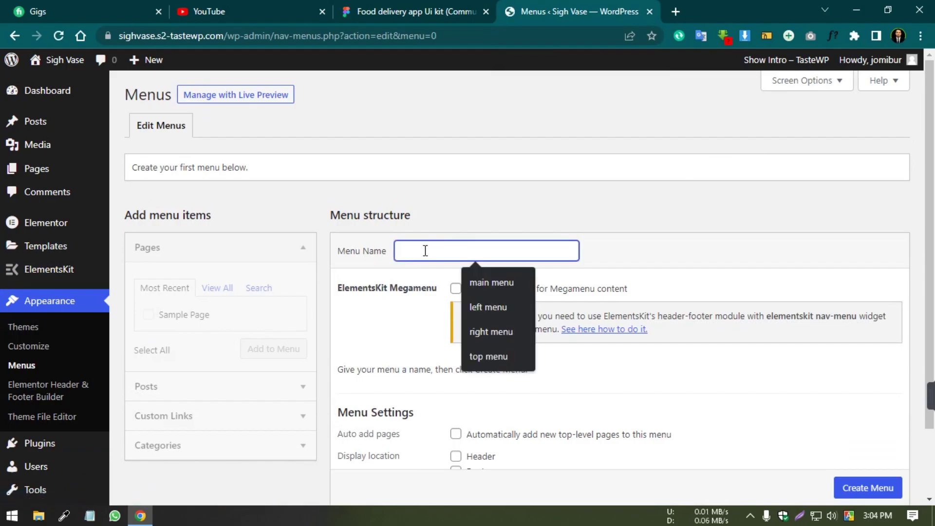
click(492, 286)
scroll(503, 343, down, 1)
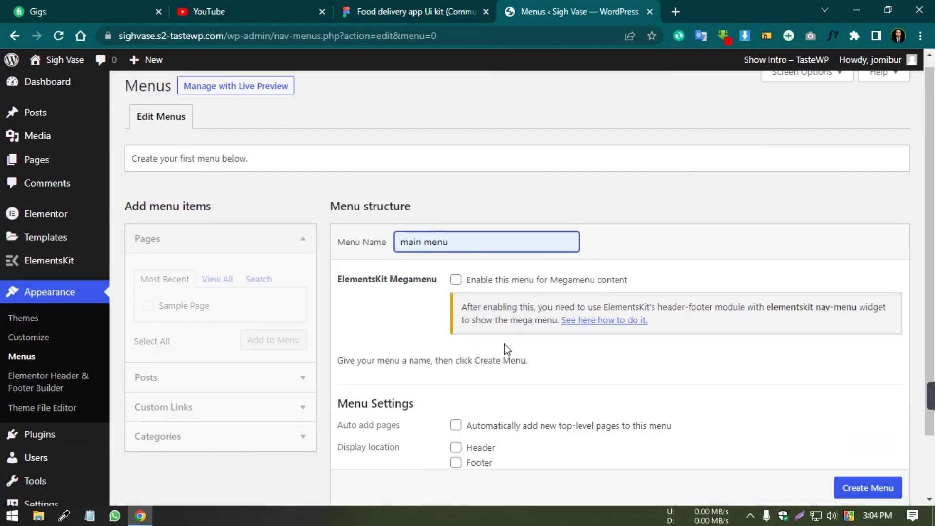
scroll(503, 343, down, 2)
click(455, 375)
click(833, 421)
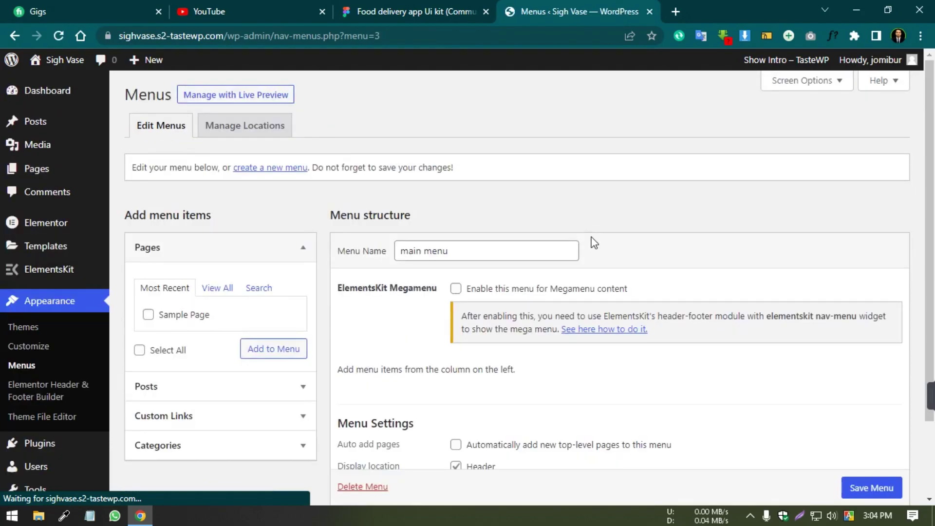
Add the home front page to the main menu from the full list of pages
scroll(594, 242, down, 2)
click(218, 196)
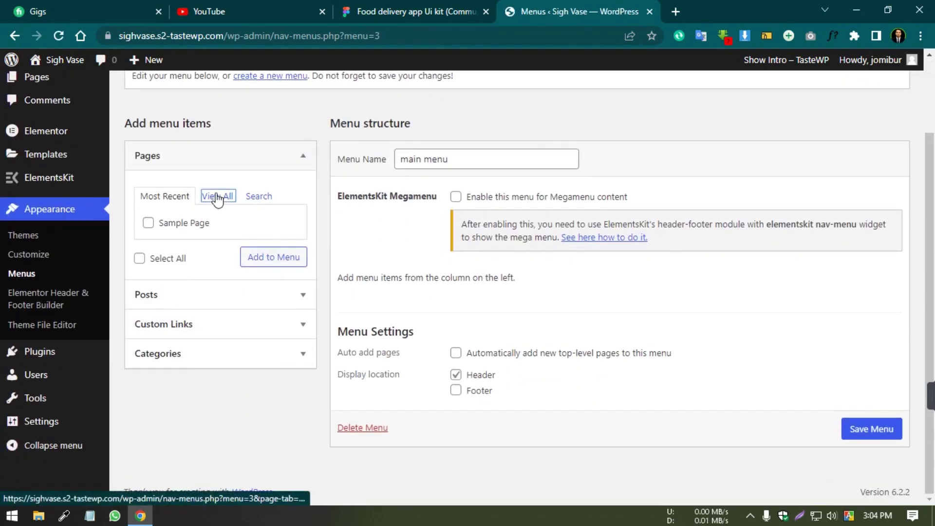
click(214, 197)
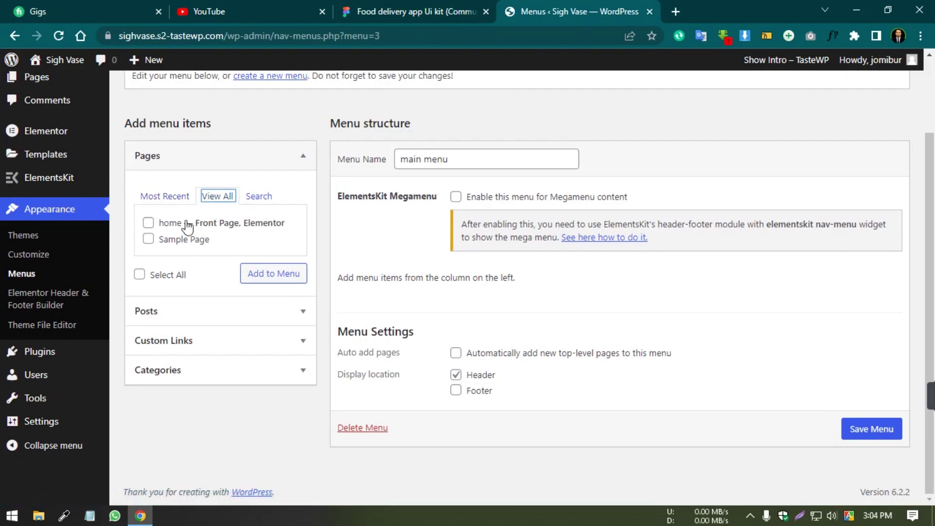
click(148, 222)
click(263, 279)
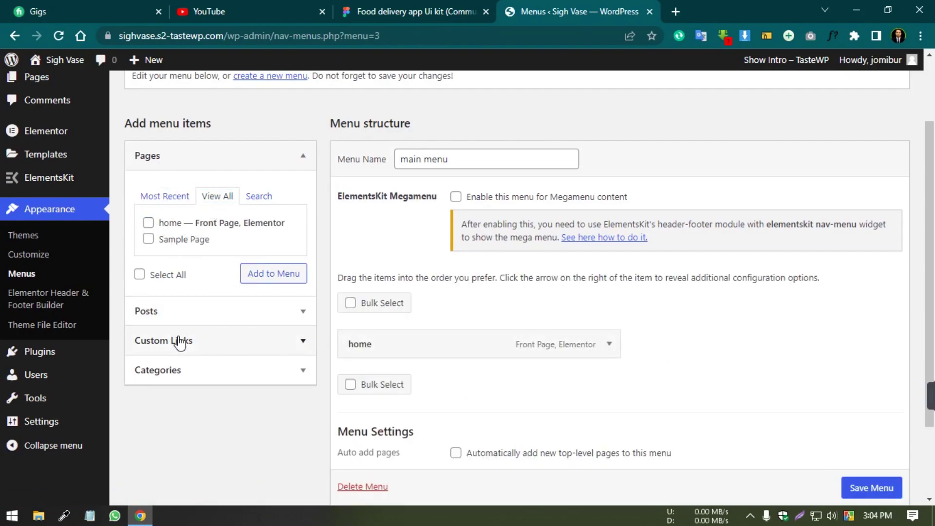
Add a custom link named product with URL # to the main menu, checking the item names in the Figma design
click(179, 341)
click(218, 259)
text(#)
click(226, 287)
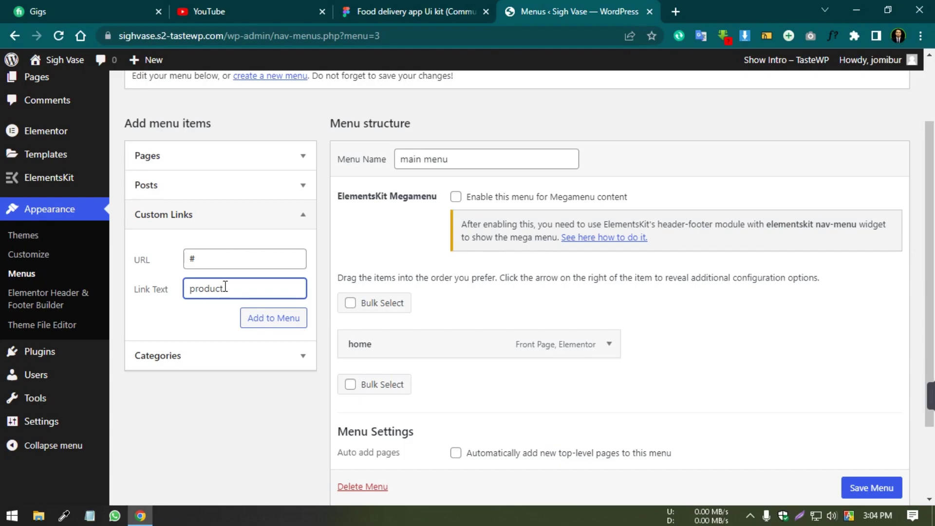
click(411, 7)
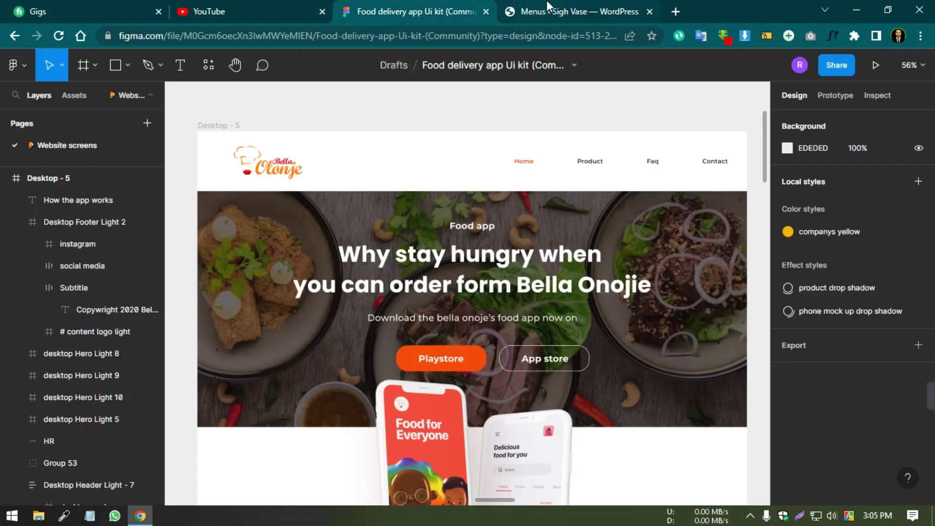
click(508, 8)
click(265, 322)
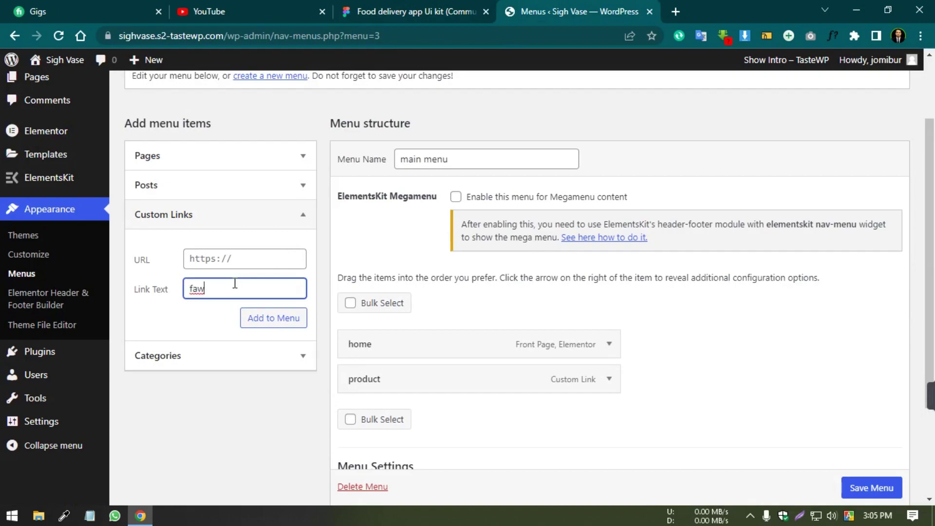
Add the custom link for the Faq item with URL # to the menu, and return to Figma to check the remaining item
click(233, 264)
text(#)
key(BackSpace)
text(#)
click(264, 323)
click(476, 7)
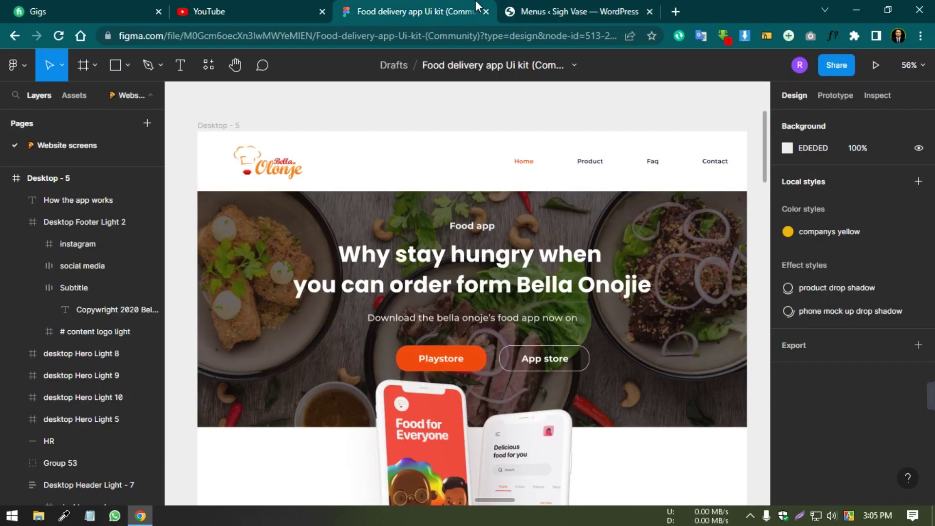
Add a custom link named contact with URL # to the main menu in WordPress and save the menu
click(600, 7)
click(211, 282)
text(contact)
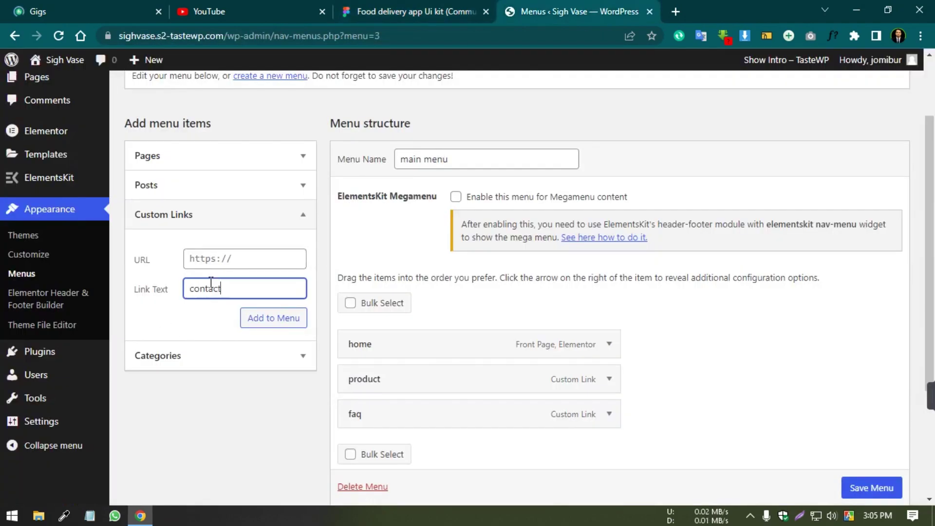
click(221, 263)
text(#)
click(273, 318)
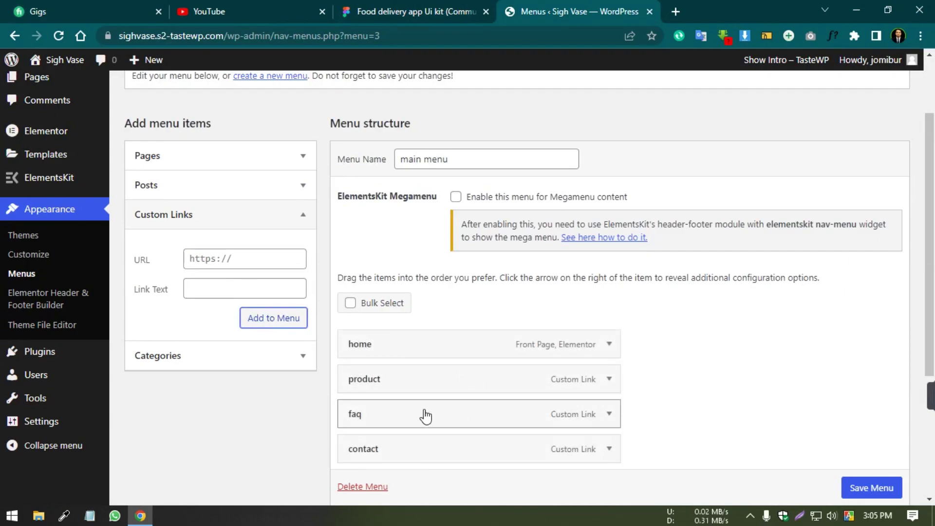
scroll(346, 100, down, 3)
scroll(866, 484, down, 1)
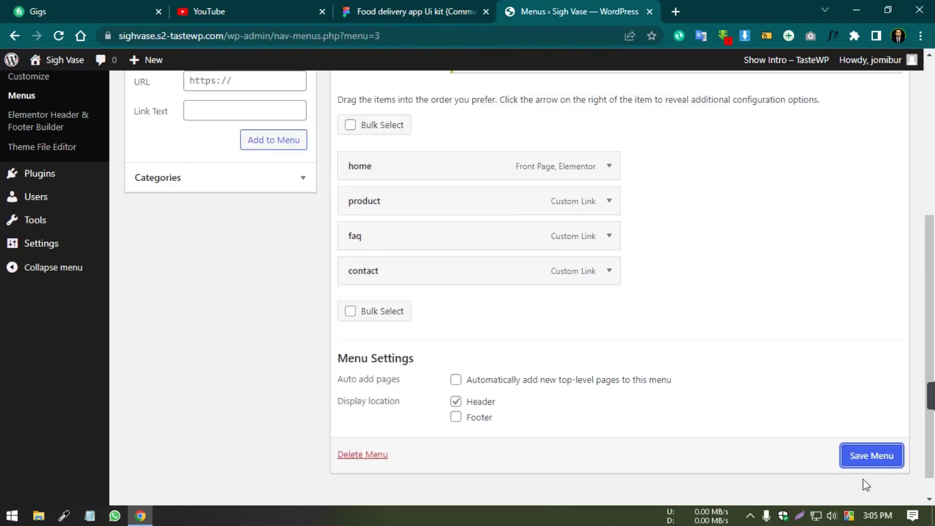
click(864, 471)
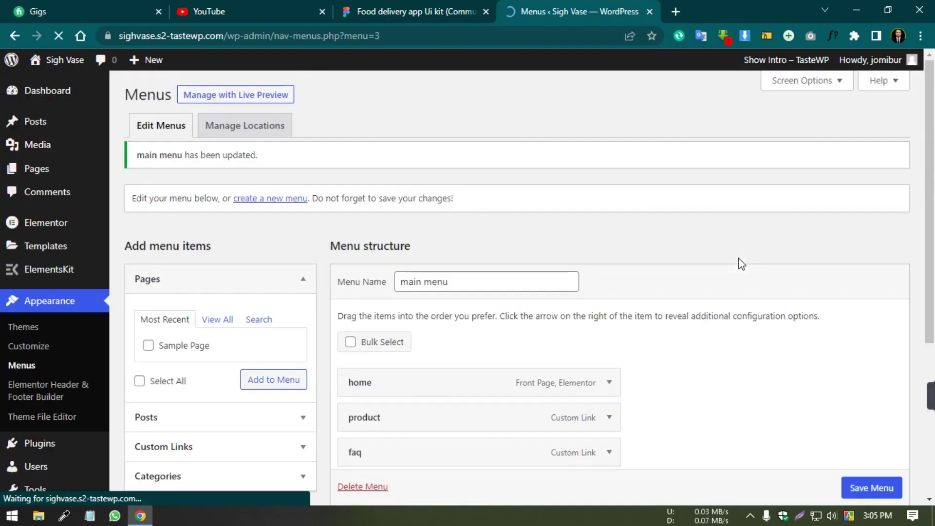
Open the header template from the Header & Footer Builder in Elementor and add a single-column section
click(35, 393)
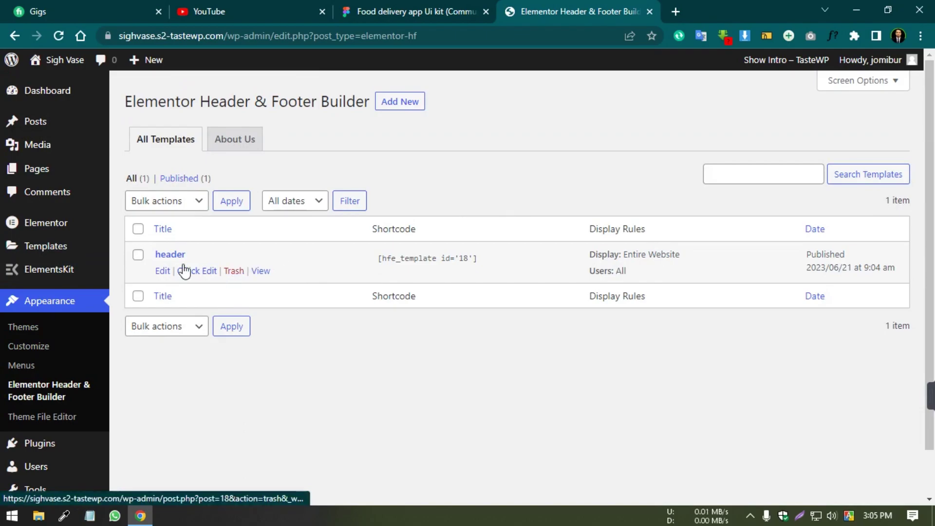
click(163, 271)
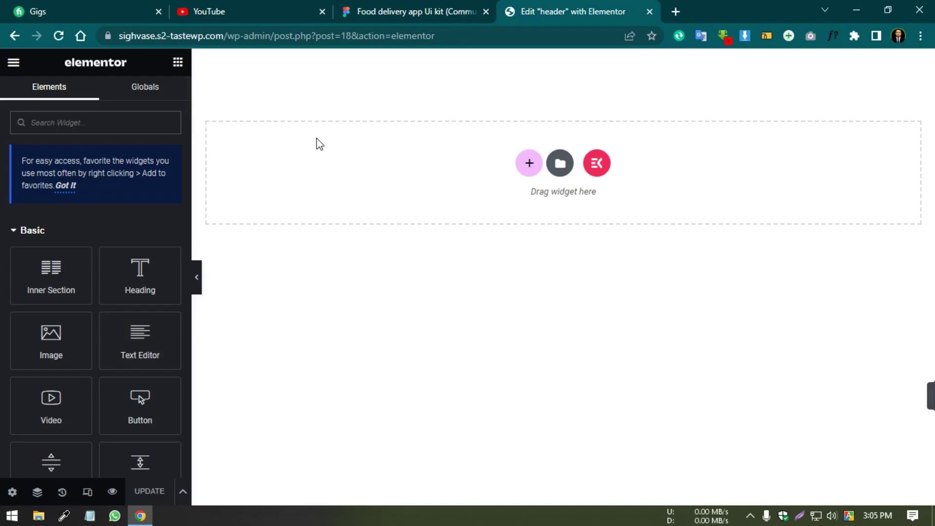
click(529, 165)
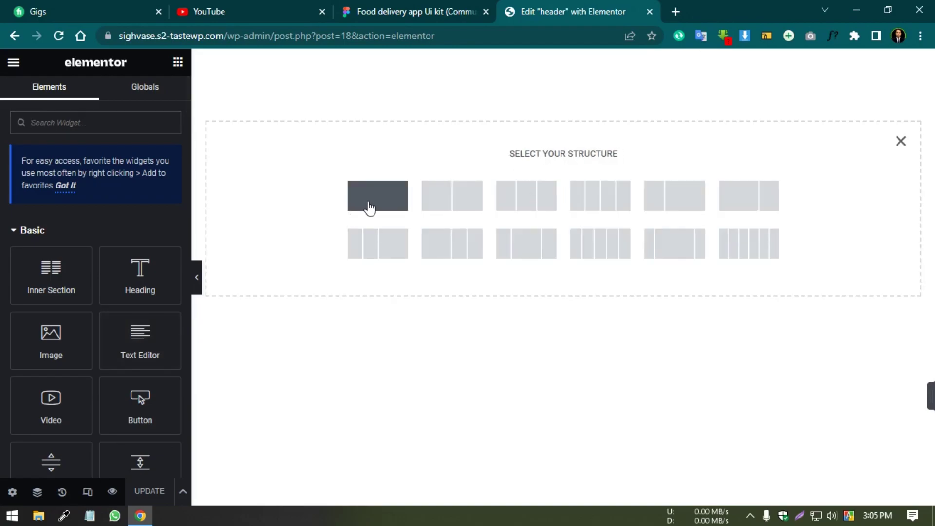
click(368, 208)
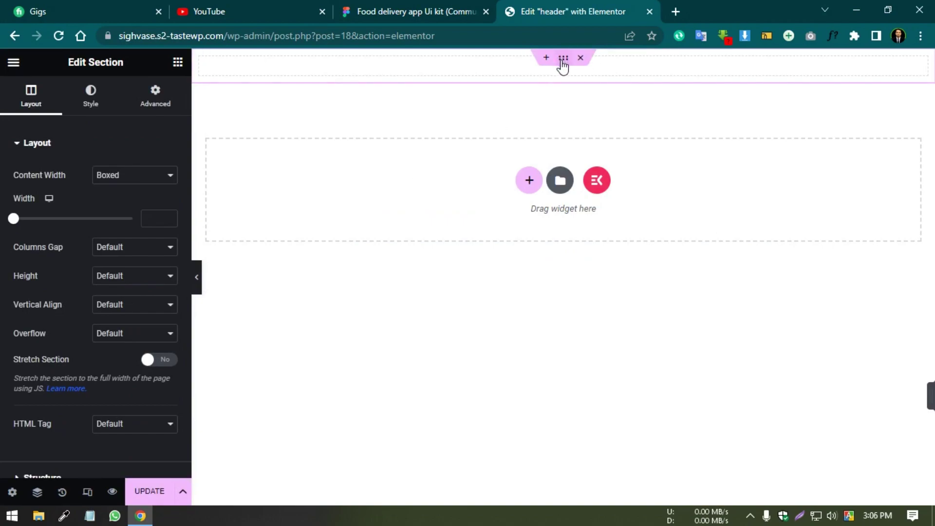
Set the section's columns gap to No Gap and its padding to 40 px top and bottom, 0 right and left
click(115, 248)
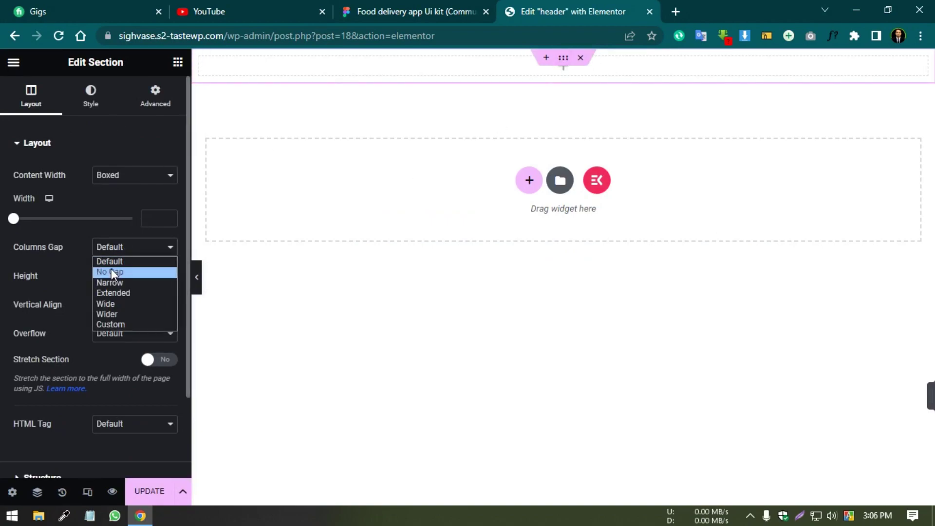
click(111, 268)
click(148, 104)
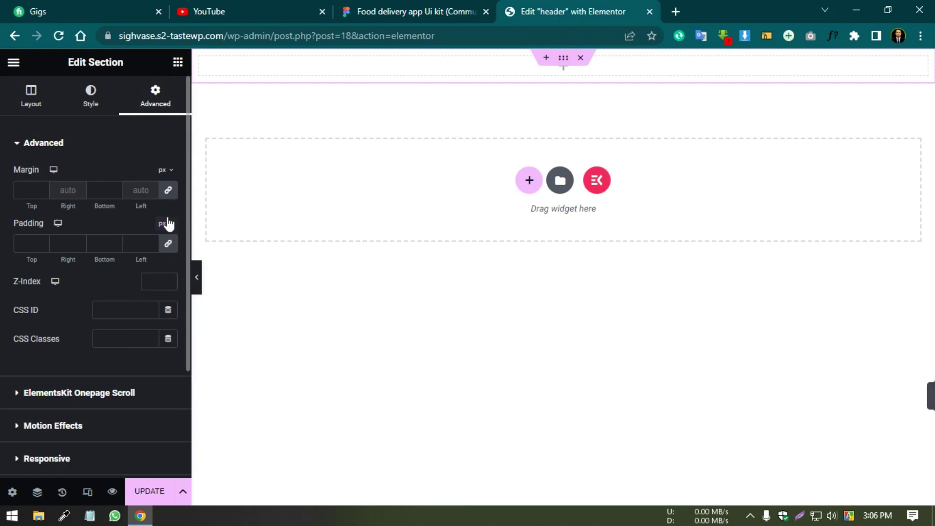
click(168, 245)
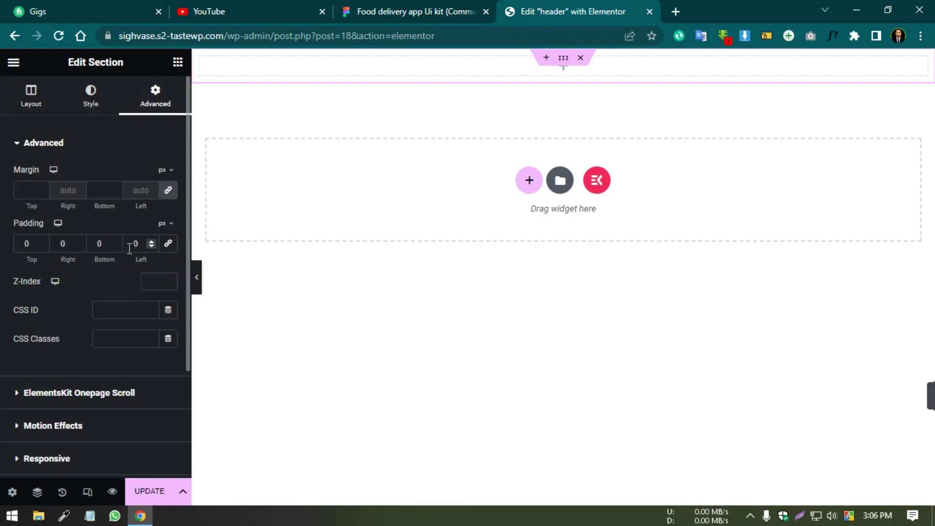
click(98, 243)
text(4)
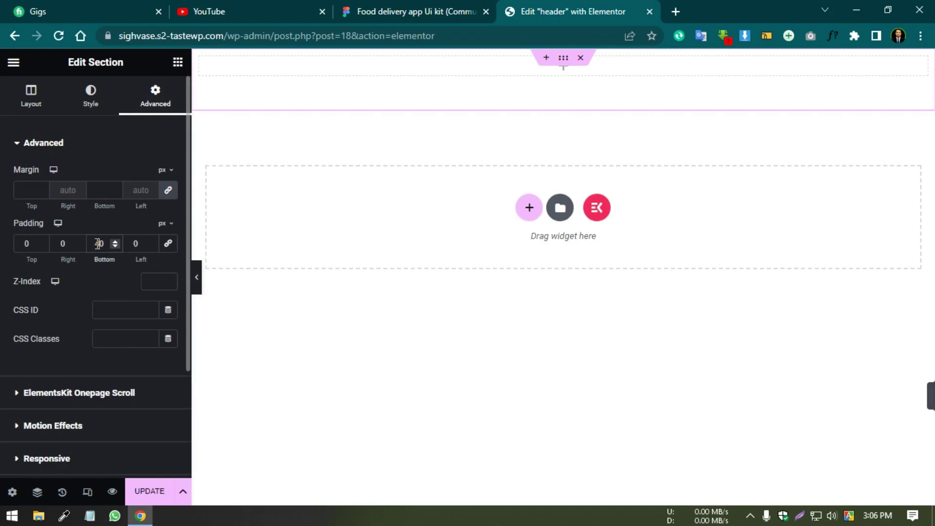
click(22, 244)
text(4)
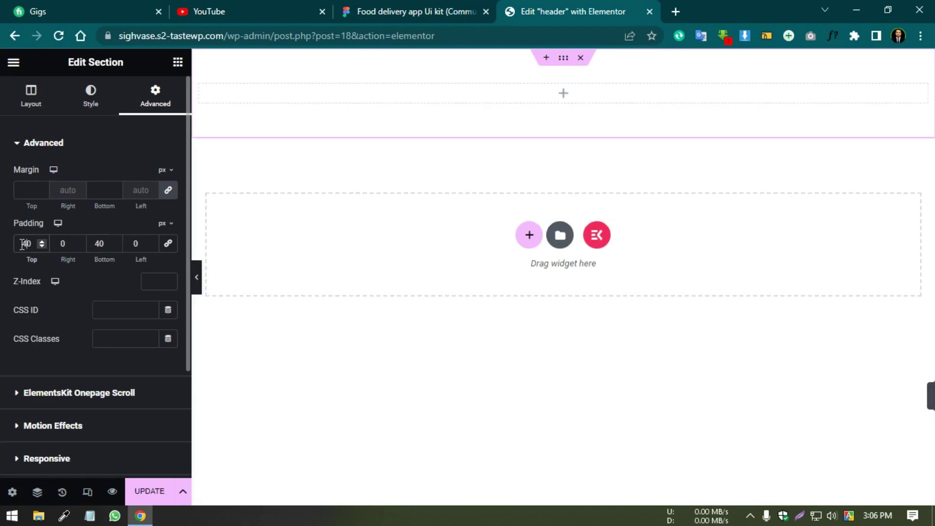
Add an Image widget to the section using Bella-Olonje-logo-111-1.png from the media library, checking the logo in the Figma design
click(177, 62)
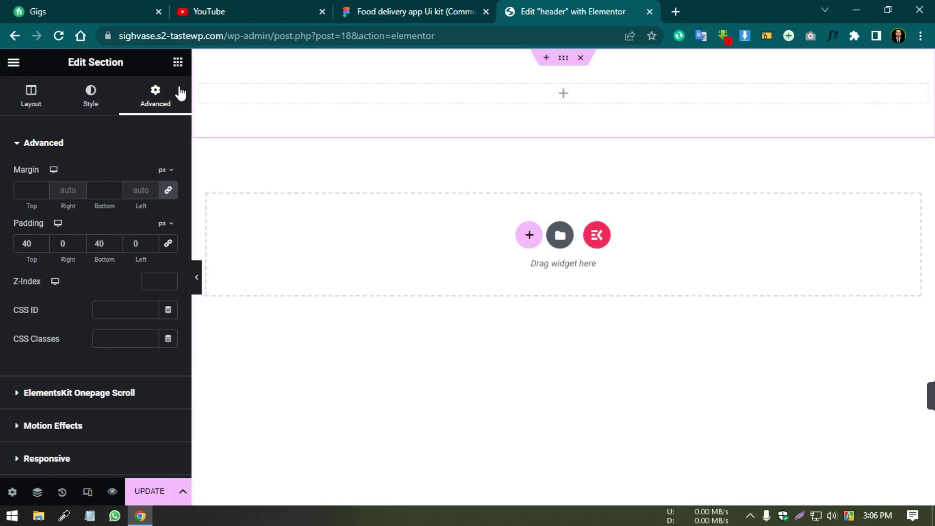
drag(58, 361, 352, 93)
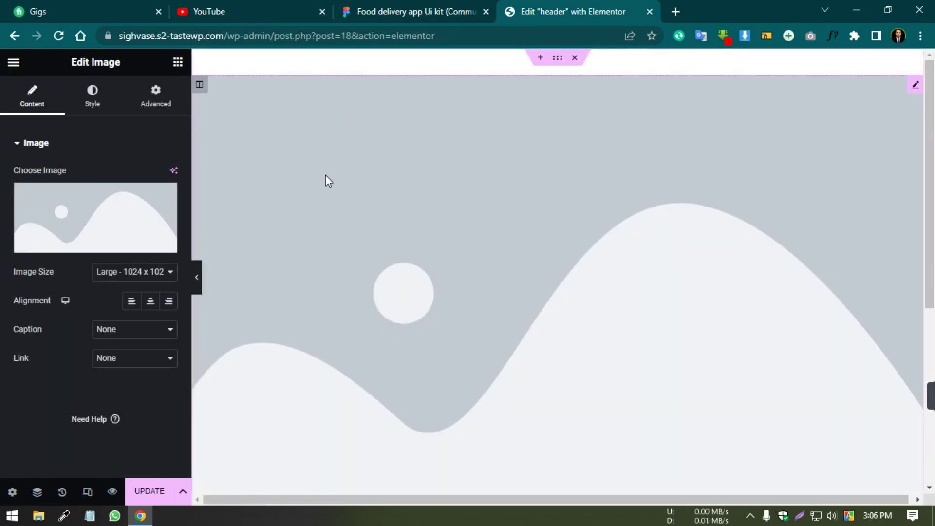
click(90, 248)
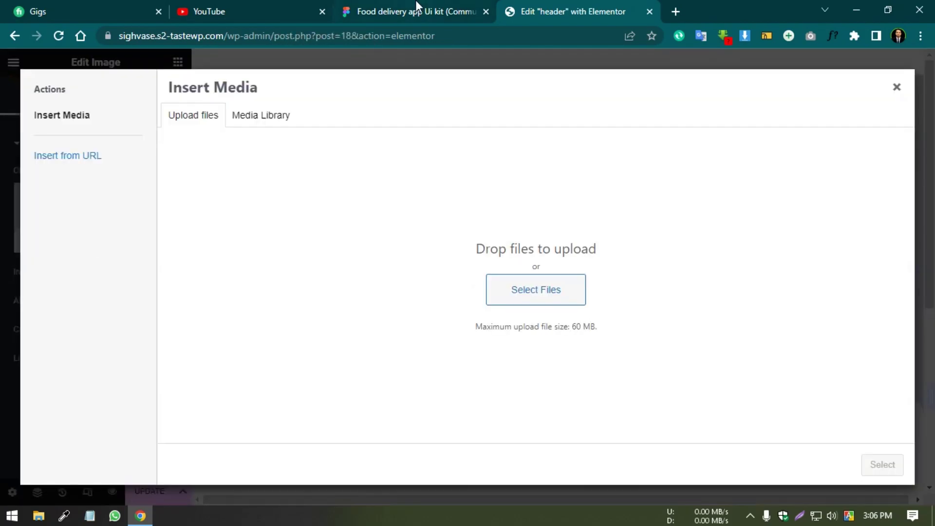
click(414, 11)
scroll(268, 168, up, 5)
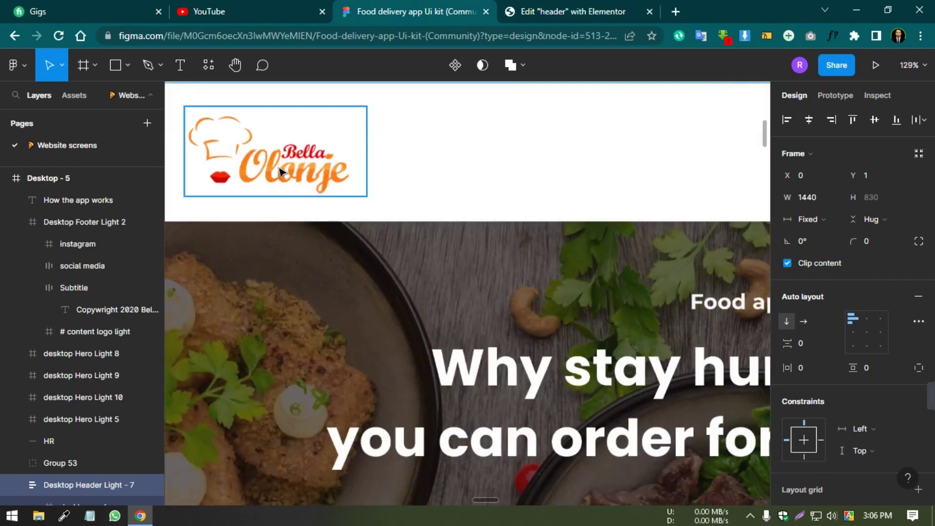
click(284, 168)
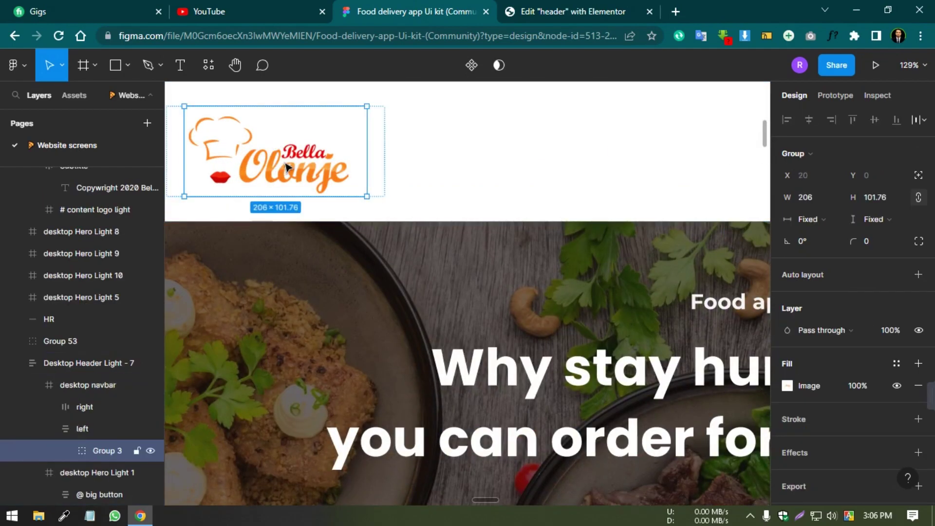
key(ctrl+Tab)
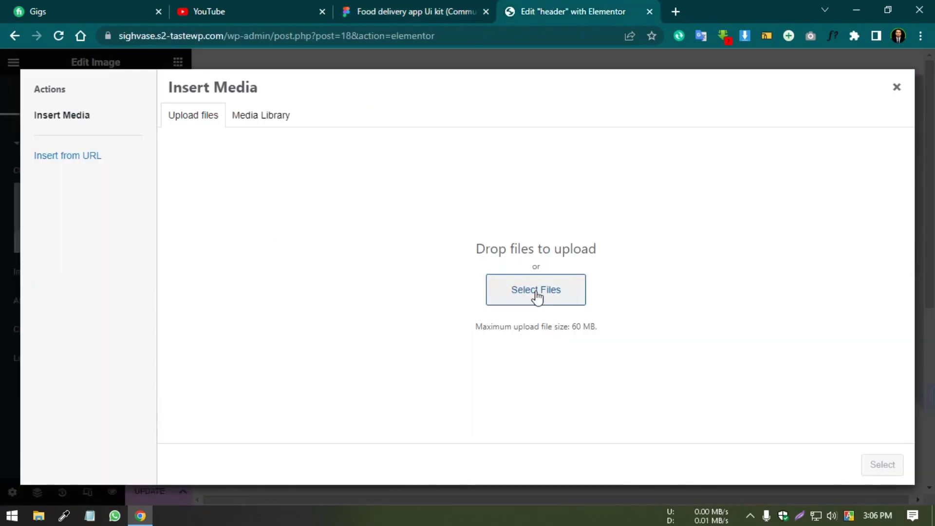
click(258, 117)
click(438, 336)
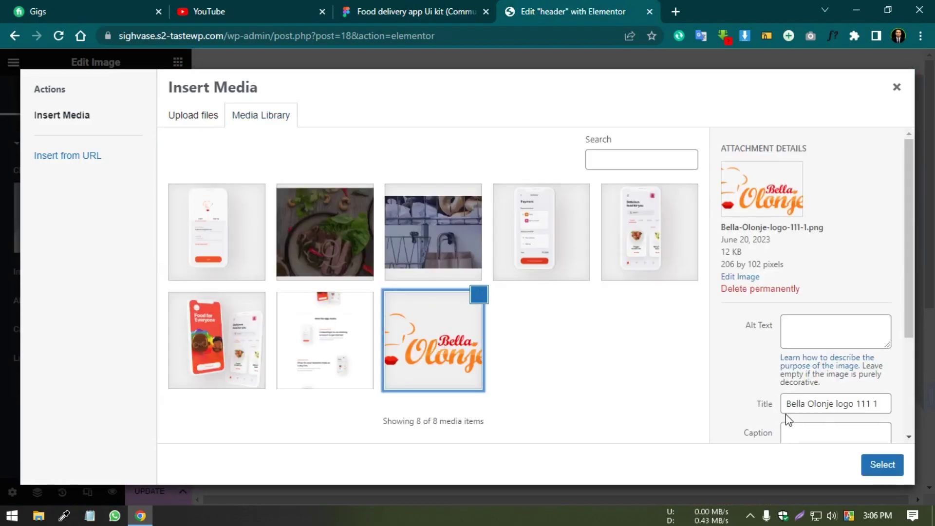
click(877, 468)
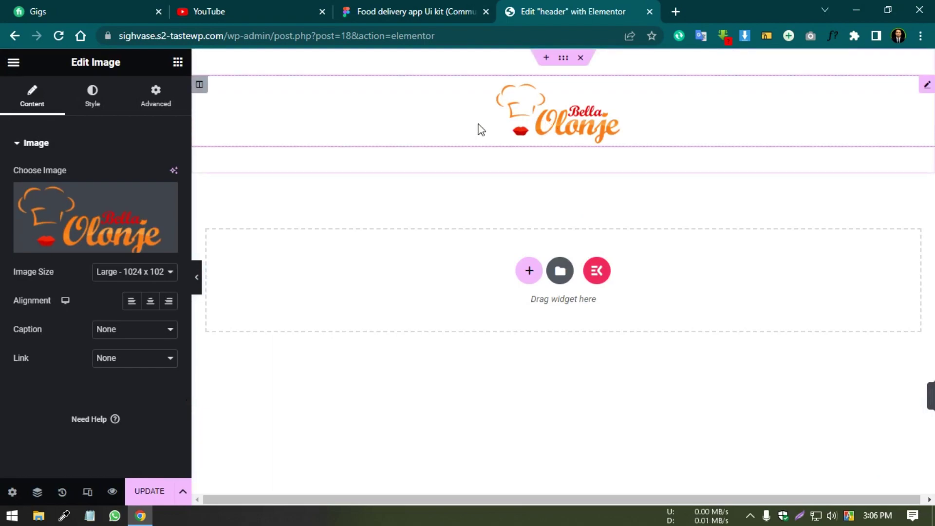
Set the logo image widget's layout width to Inline (auto)
click(149, 90)
click(119, 281)
click(113, 318)
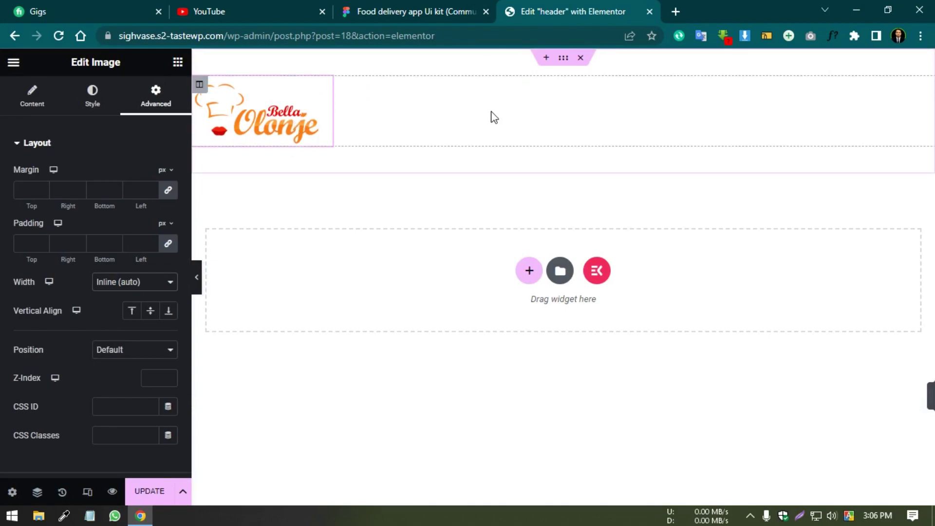
Set the logo image's width to 200 px and compare it with the logo in the Figma design
click(95, 100)
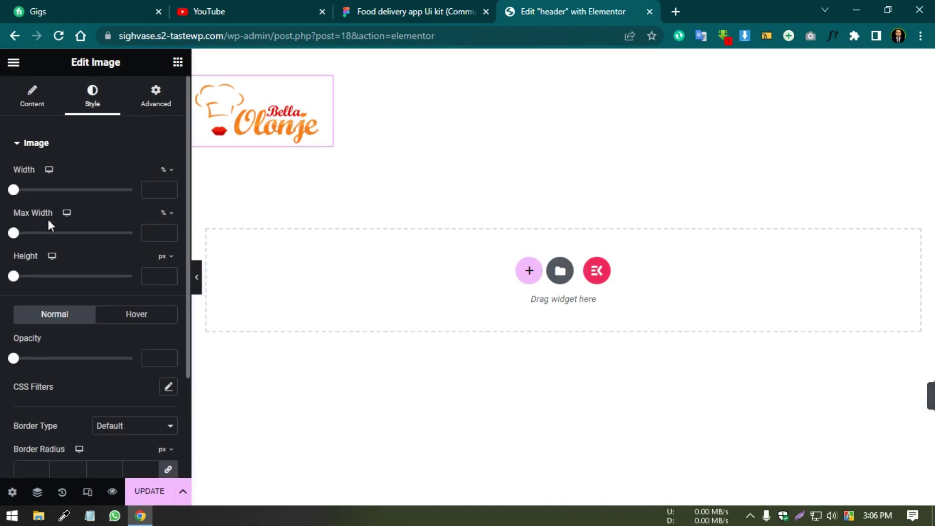
click(164, 171)
click(162, 188)
text(200)
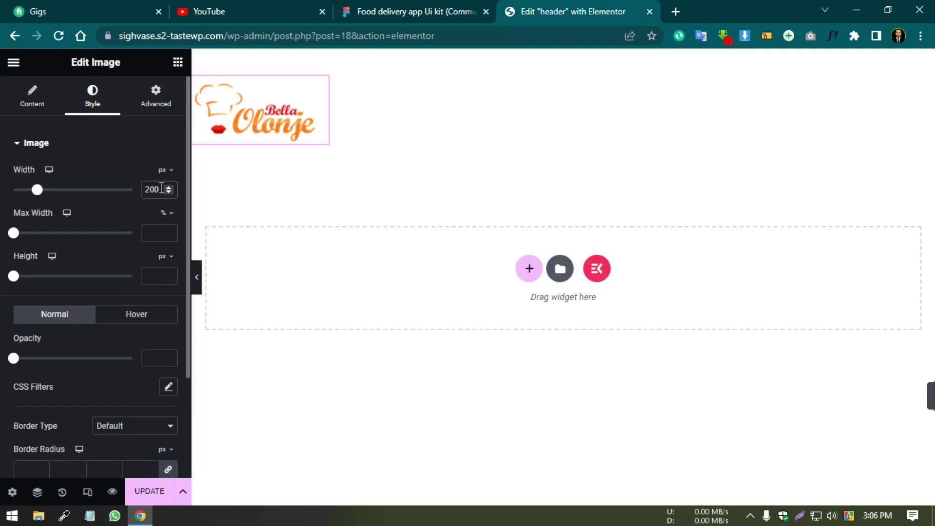
click(468, 11)
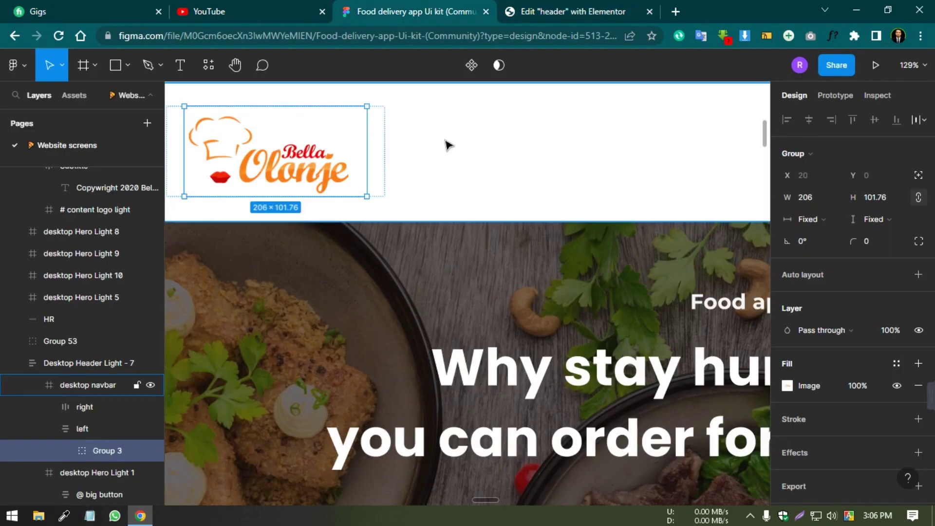
click(564, 11)
Find the Navigation Menu widget, place it beneath the logo and assign main menu to it
click(177, 62)
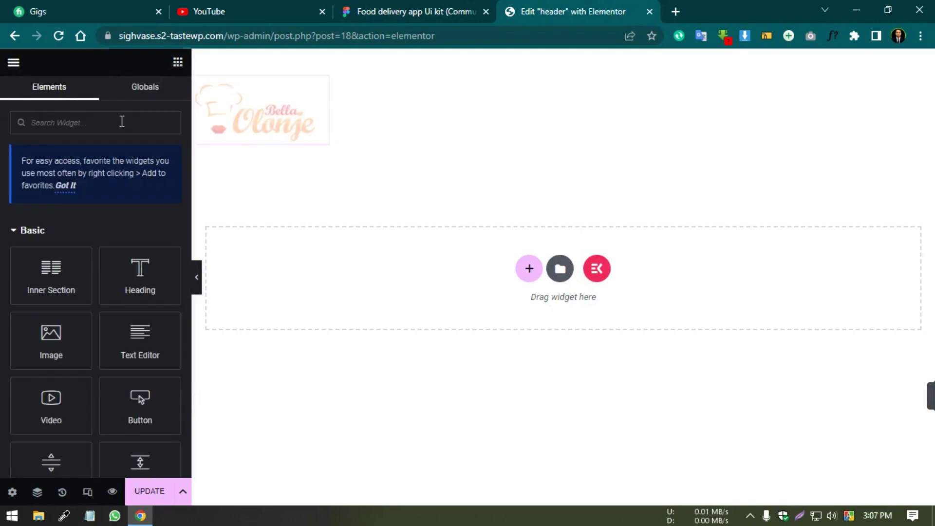
text(na)
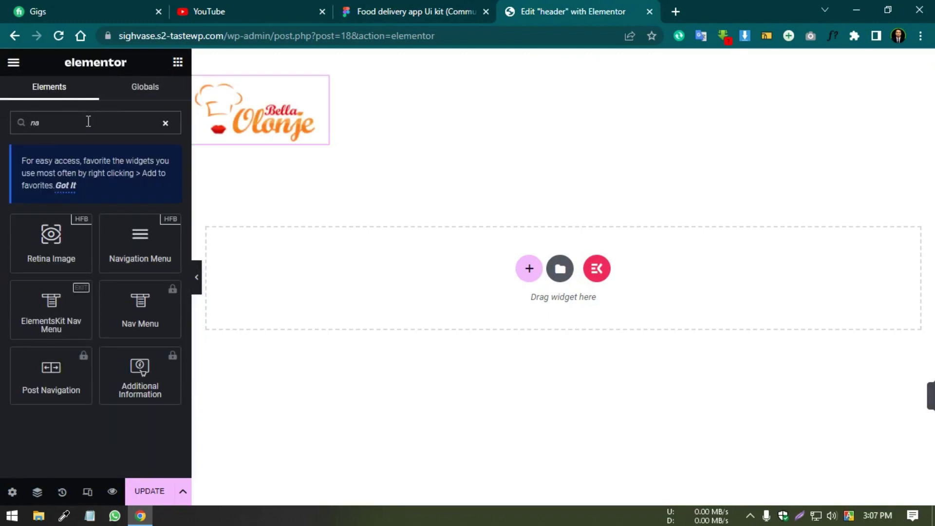
drag(140, 250, 290, 137)
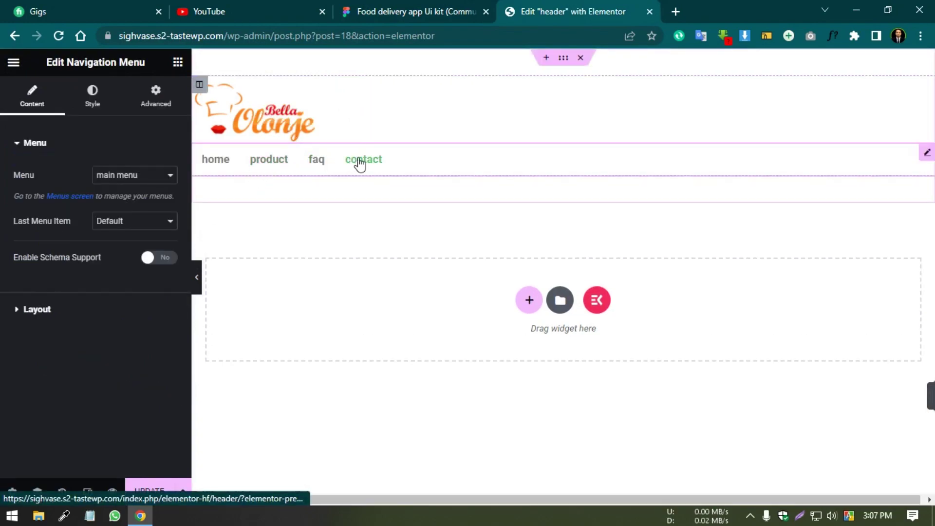
click(117, 177)
click(117, 189)
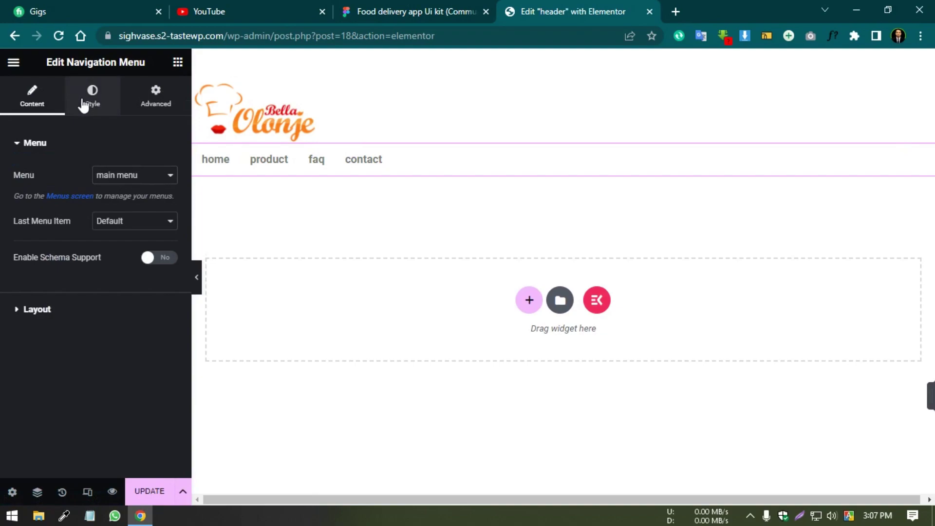
Set the Navigation Menu widget's layout width to Inline (auto) so it sits beside the logo
click(92, 95)
click(36, 95)
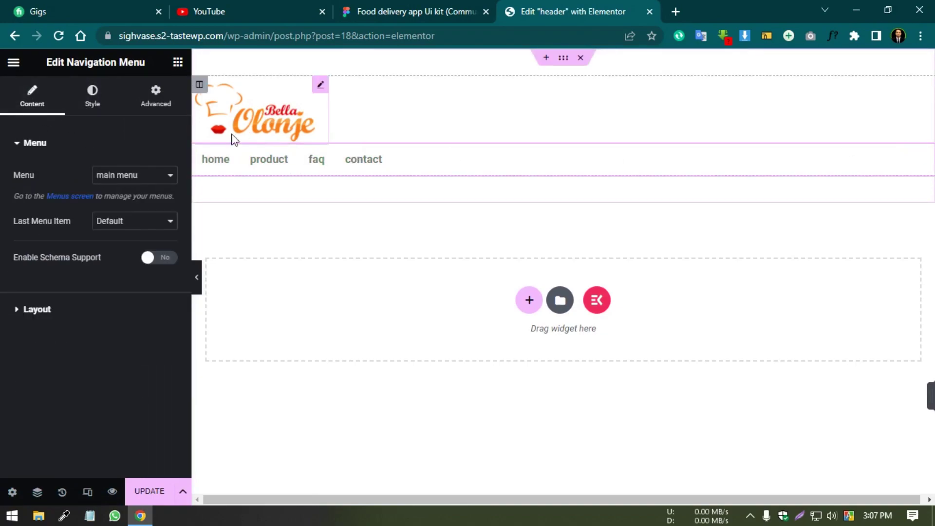
click(156, 95)
click(112, 281)
click(122, 319)
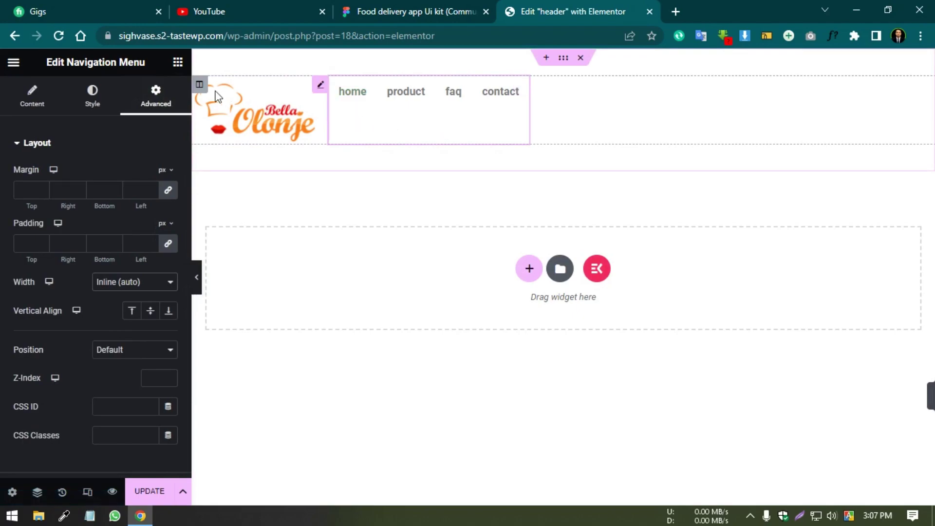
Align the header column's contents vertically to Middle and horizontally to Space Between
click(199, 85)
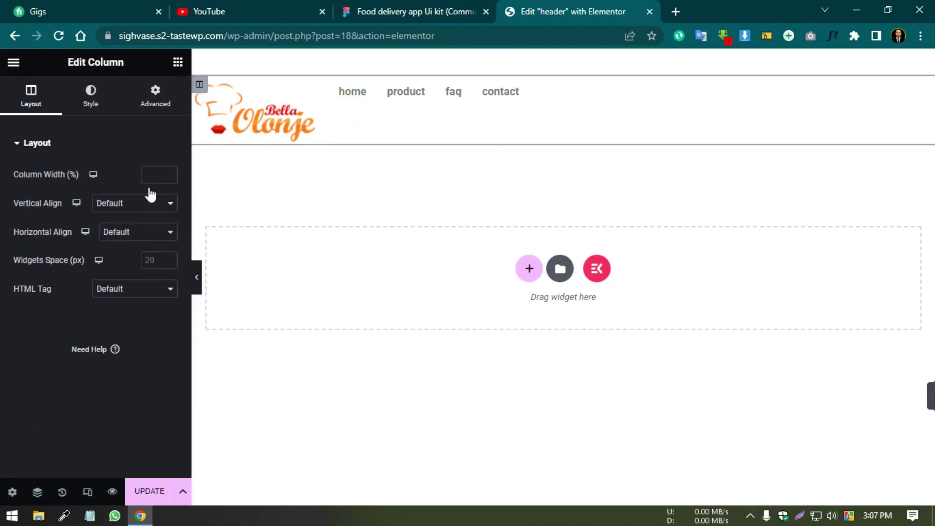
click(117, 209)
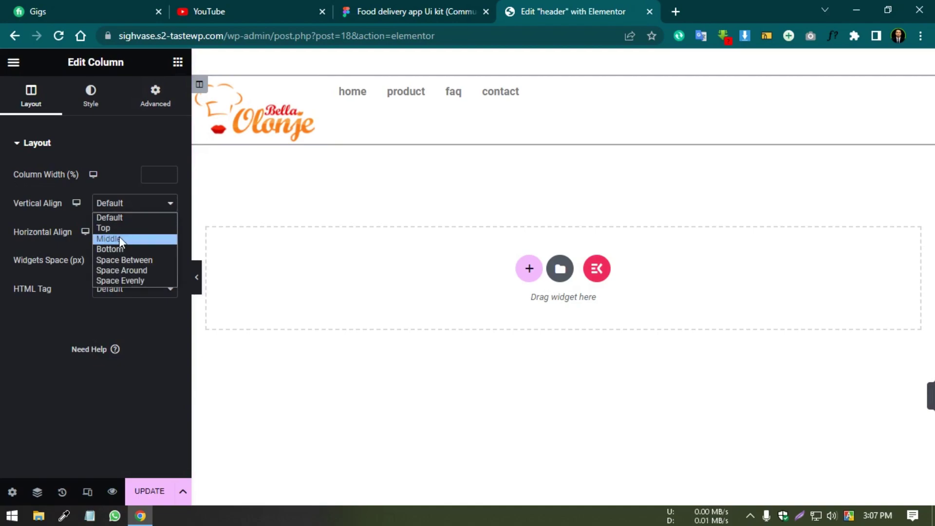
click(119, 236)
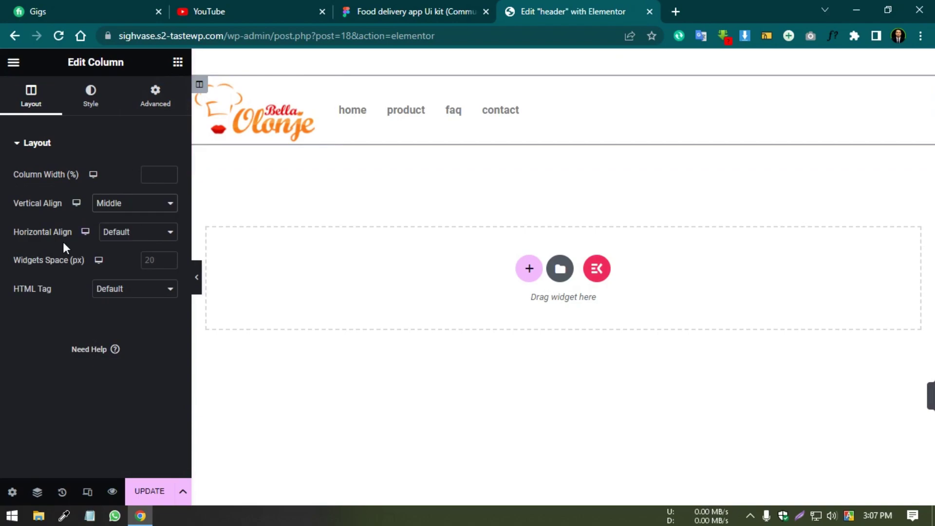
click(108, 239)
click(136, 290)
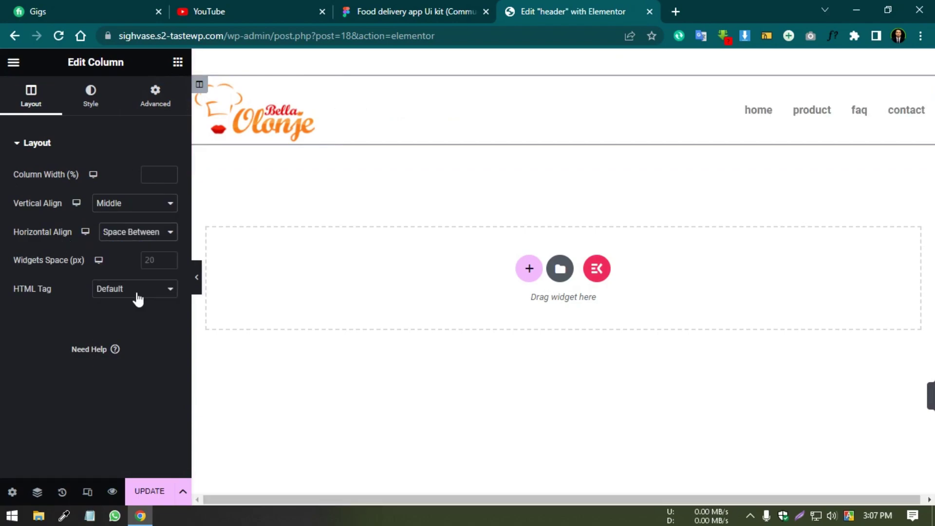
Set the navigation menu's horizontal and vertical padding to 0 and the space between its items to 80
click(925, 103)
click(93, 105)
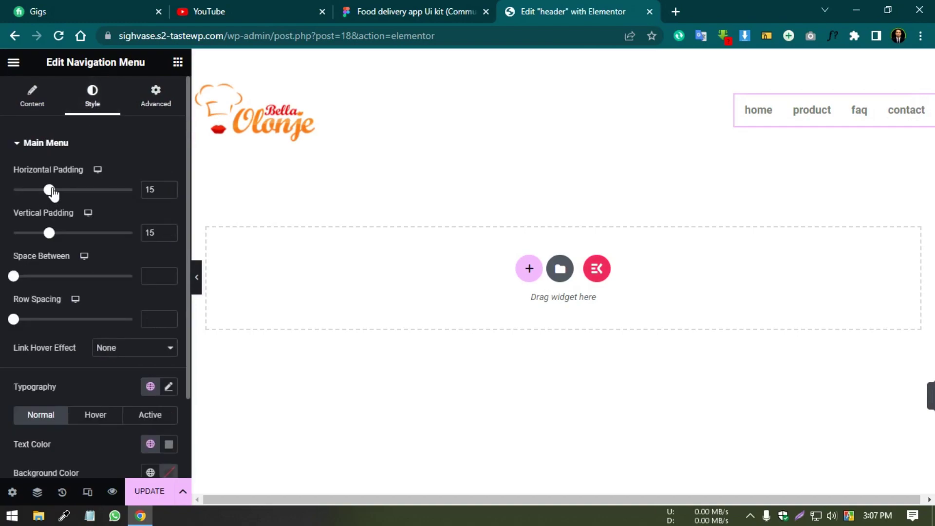
drag(52, 193, 3, 193)
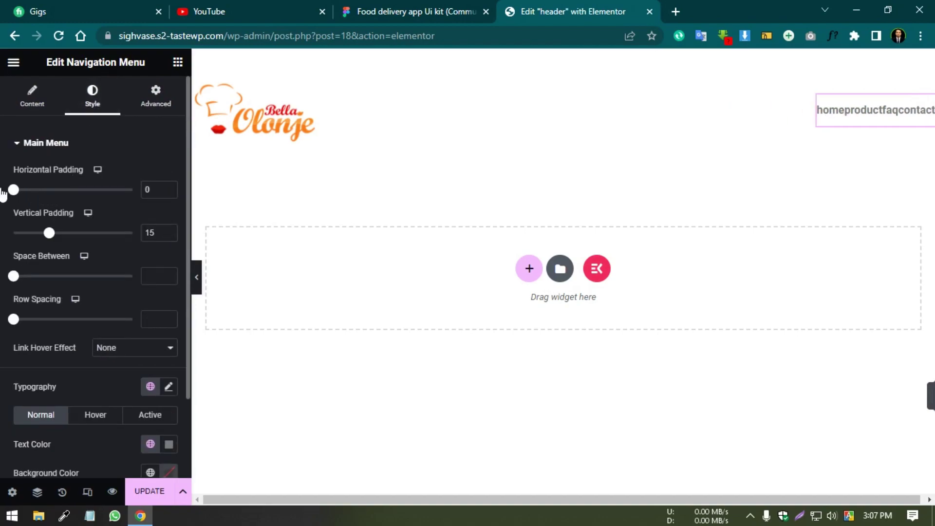
drag(49, 238, 2, 240)
drag(17, 281, 111, 286)
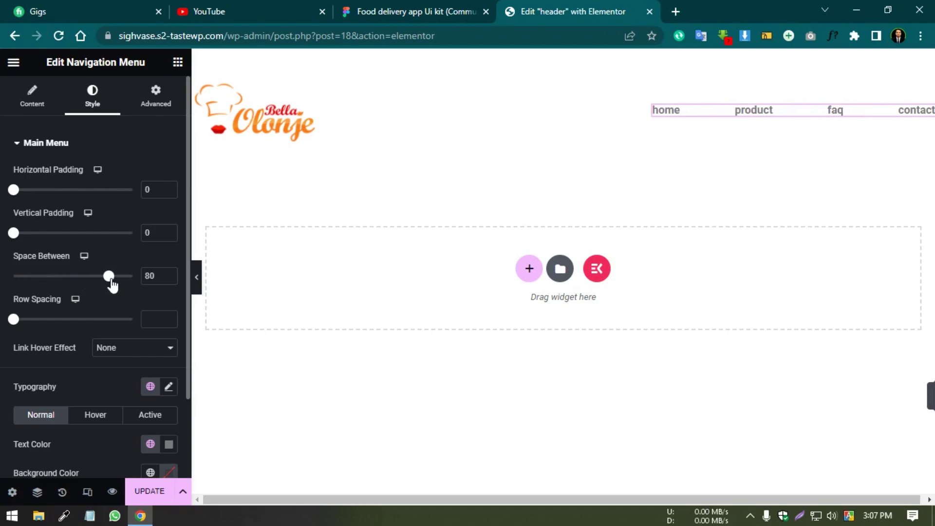
click(58, 151)
click(57, 197)
click(54, 193)
click(58, 163)
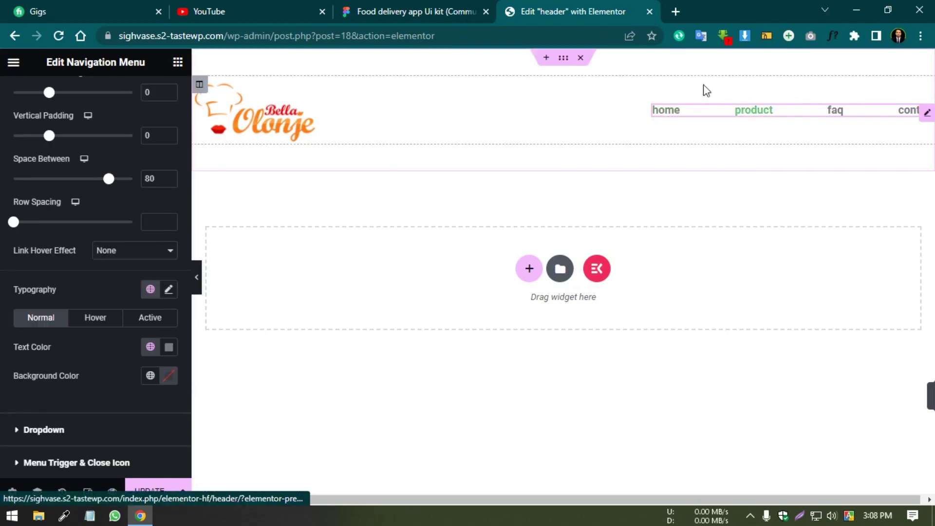
Check the Home link's text style in the Figma design, and set the Elementor navigation menu's font family to Montserrat
key(ctrl+shift+Tab)
click(533, 160)
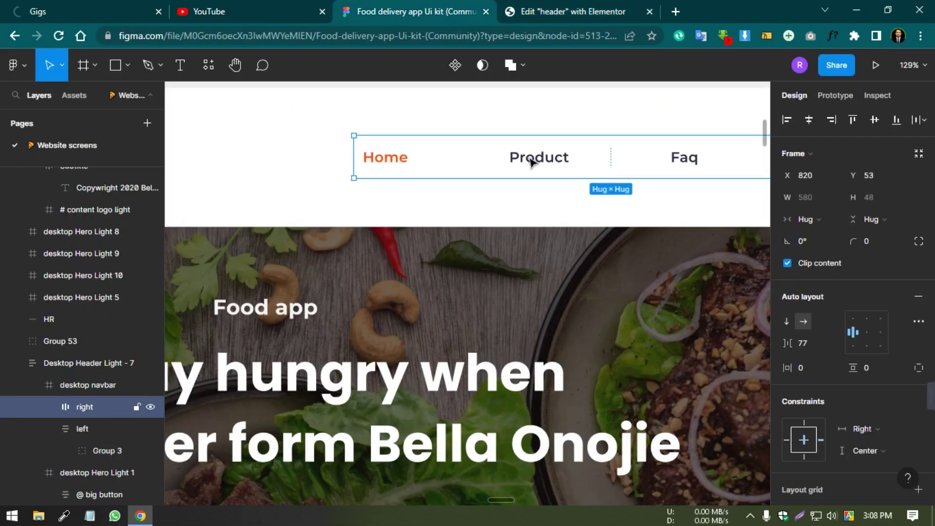
double_click(389, 164)
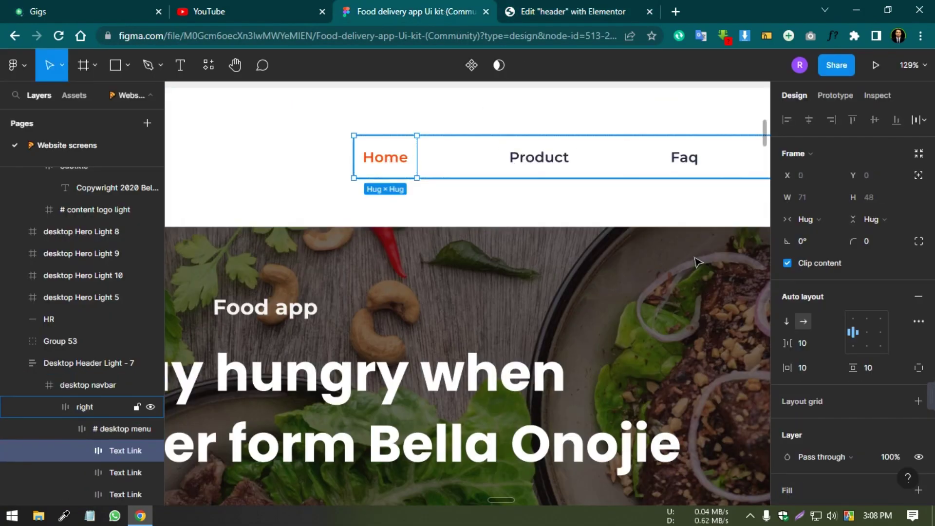
double_click(392, 163)
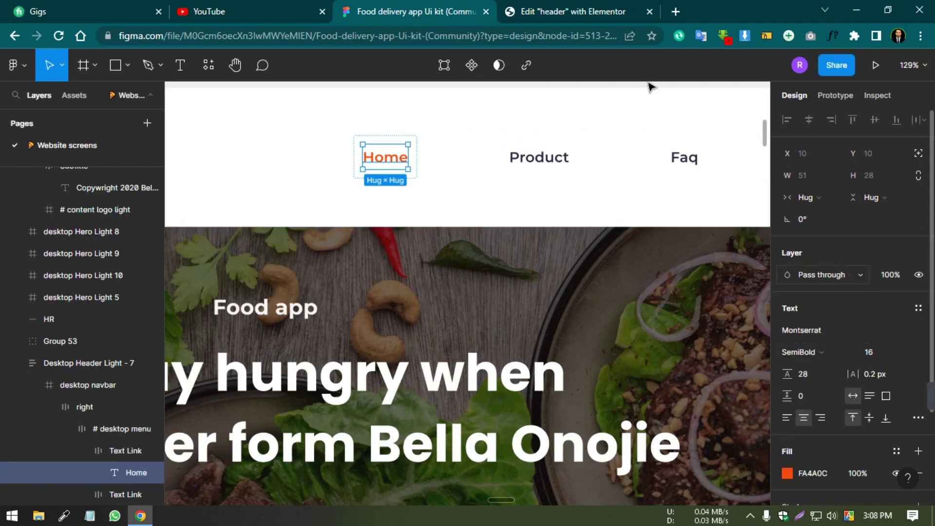
click(584, 12)
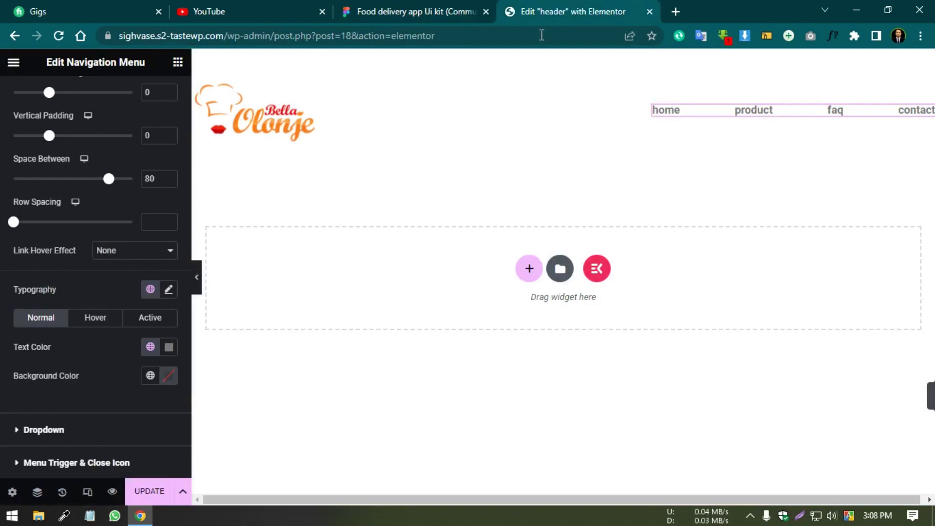
click(168, 290)
click(135, 370)
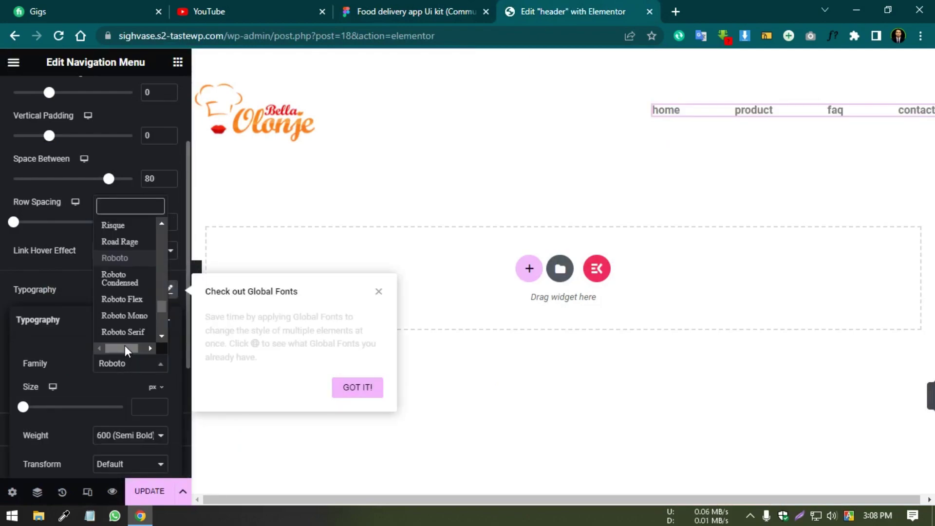
text(monts)
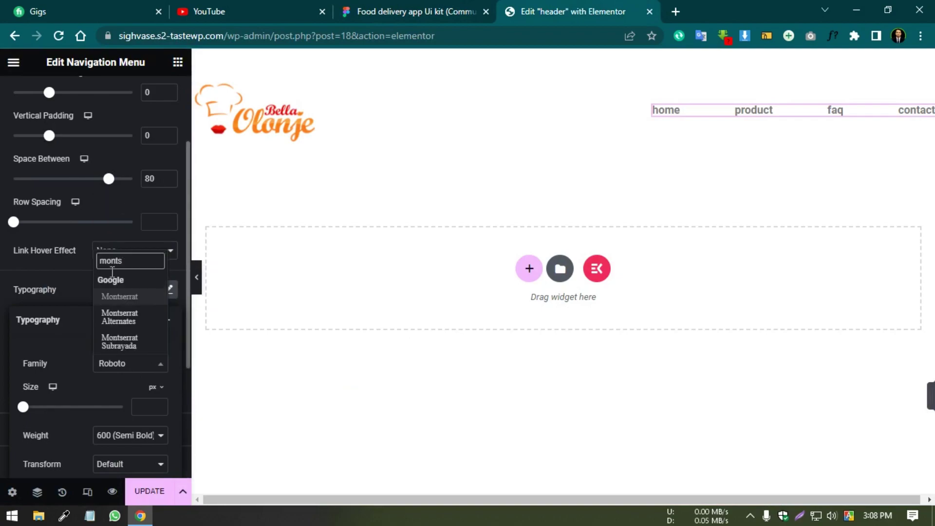
click(119, 297)
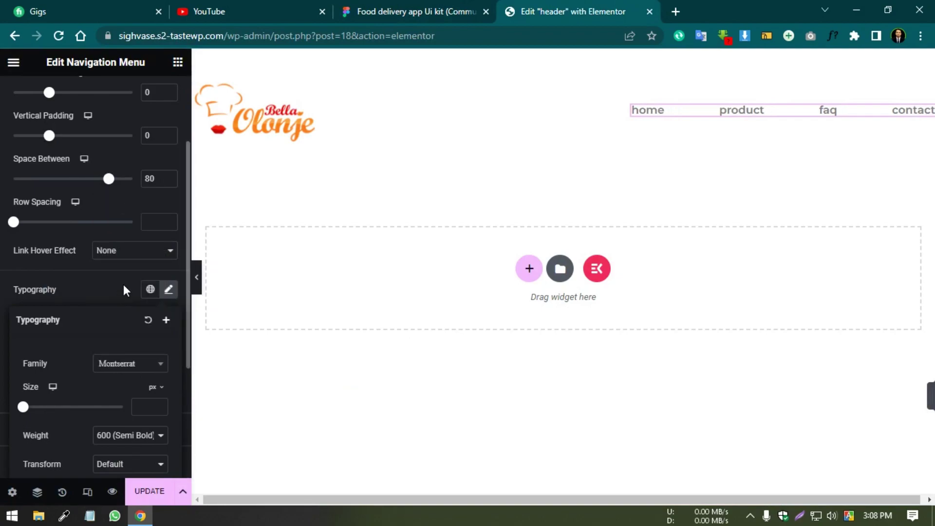
Set the menu typography's weight to 600 (Semi Bold) and its size to 16 px
scroll(136, 345, down, 3)
click(123, 297)
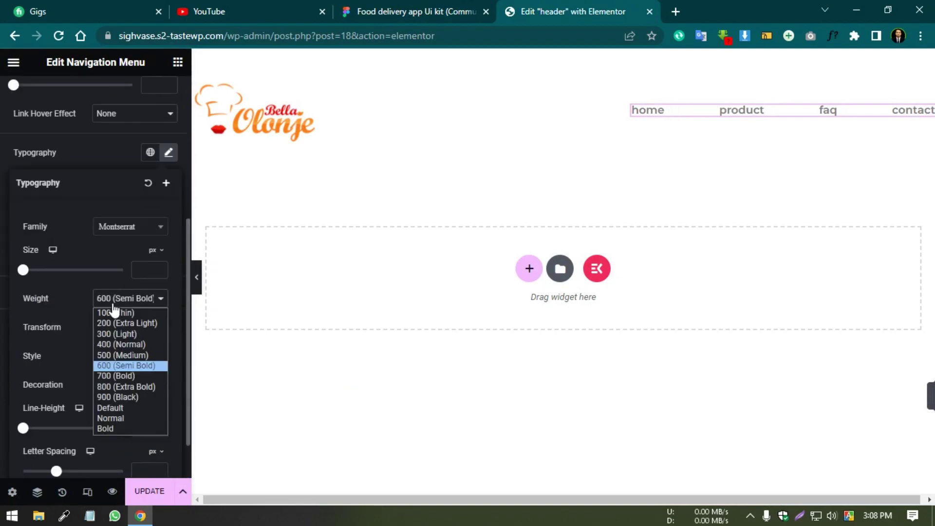
click(143, 369)
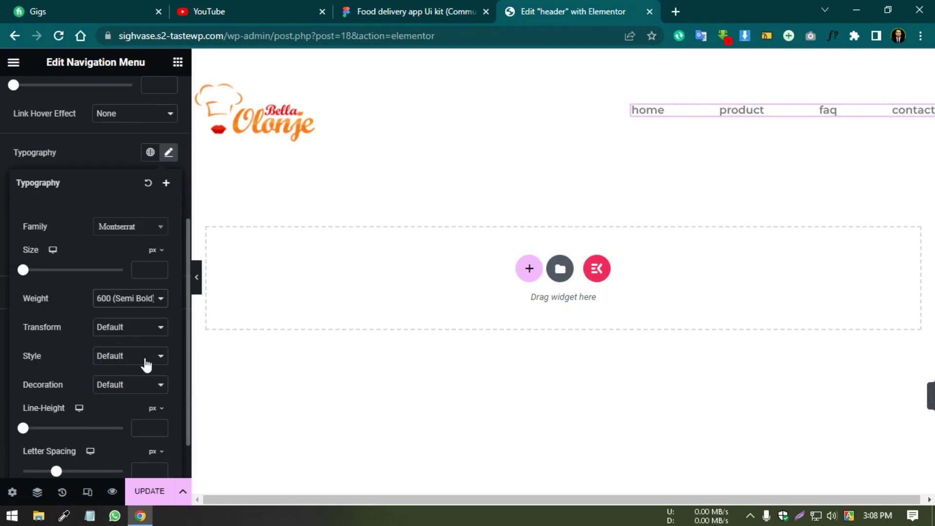
click(140, 271)
text(16)
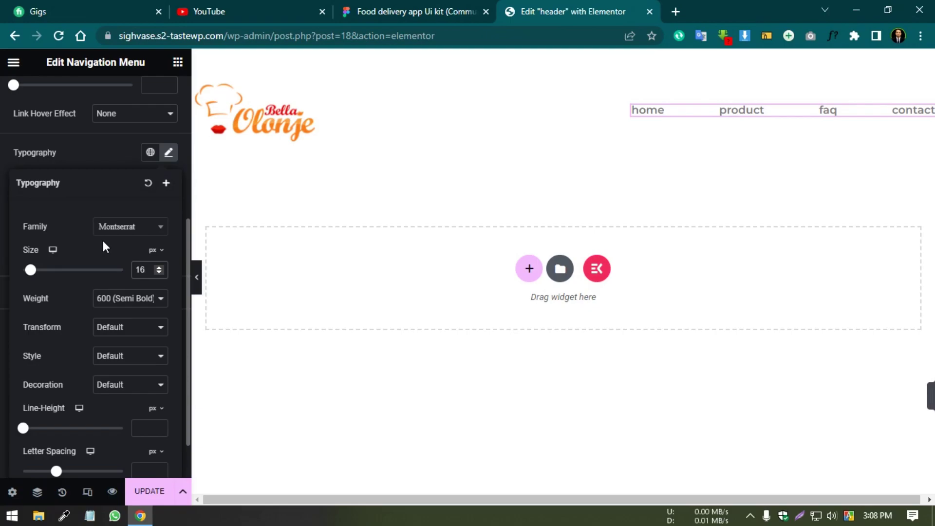
click(92, 157)
Copy the Home link's fill colour from Figma and apply FA4A0C as the menu's normal text colour in Elementor
click(413, 7)
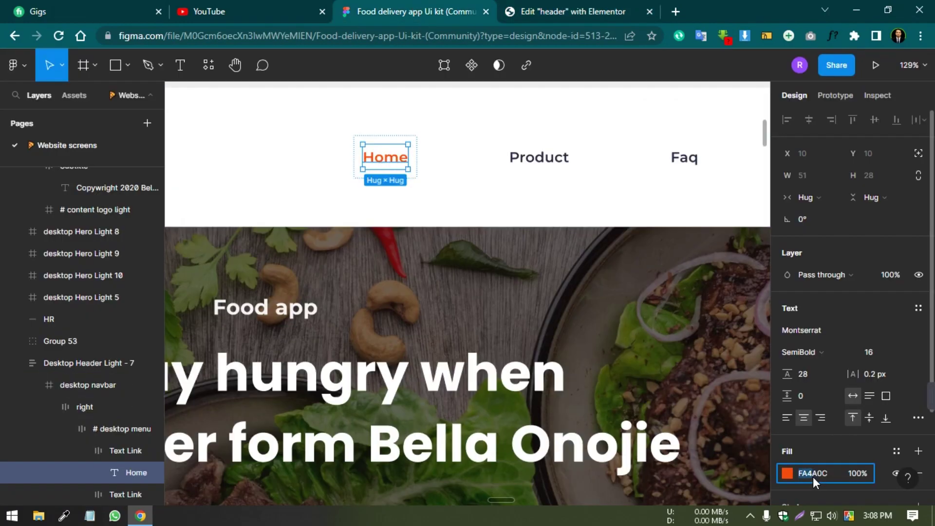
click(575, 11)
scroll(124, 165, up, 2)
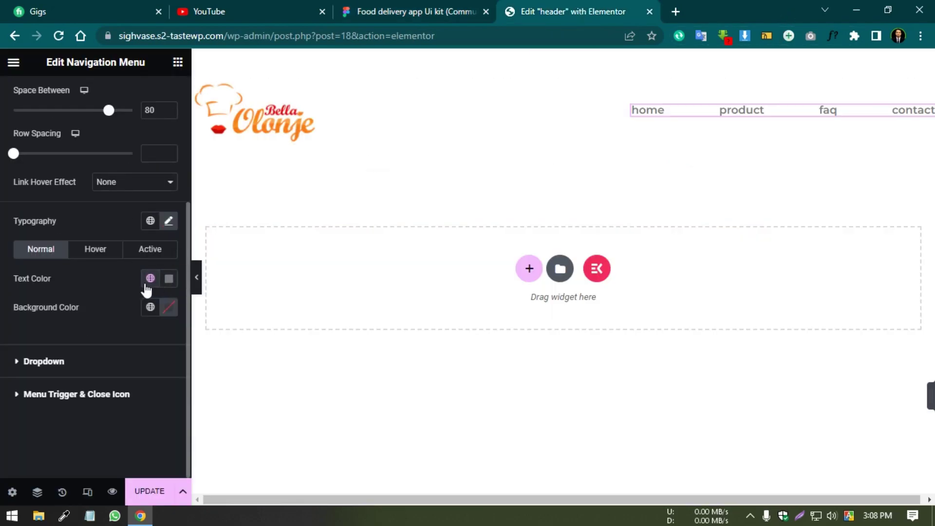
click(168, 278)
text(FA4A0C)
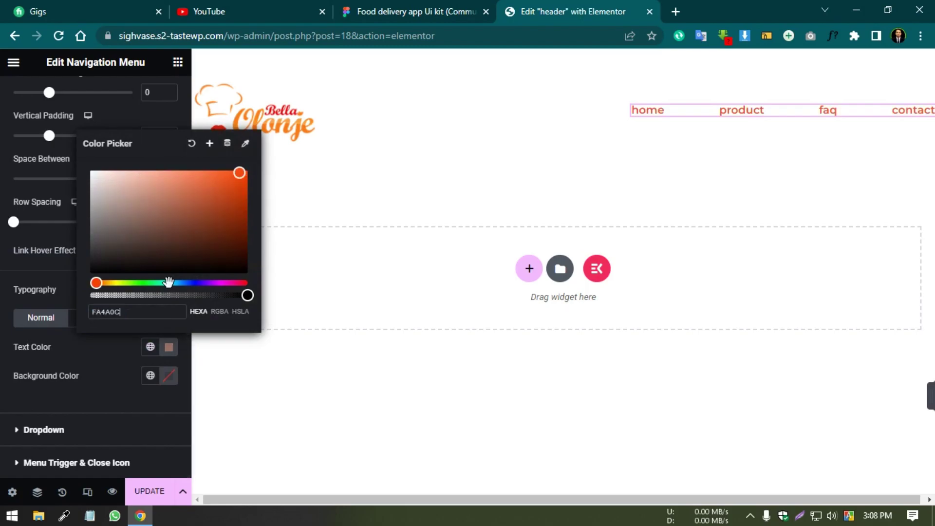
Save the orange menu text colour as a new global colour named "link color"
click(209, 145)
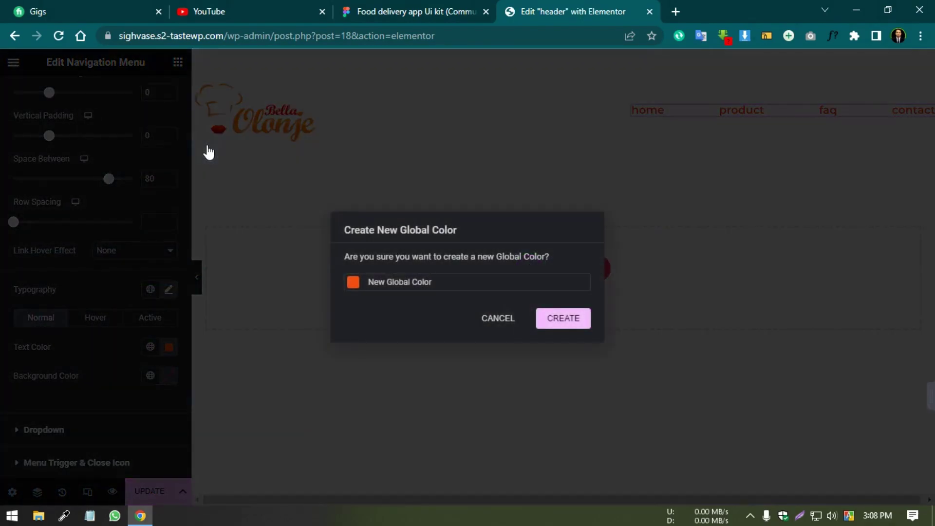
drag(448, 281, 346, 282)
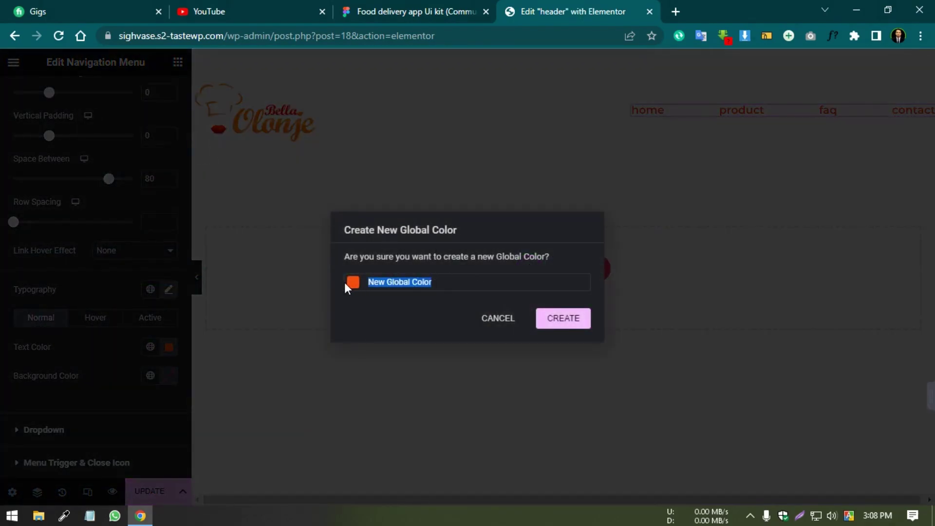
text(link color)
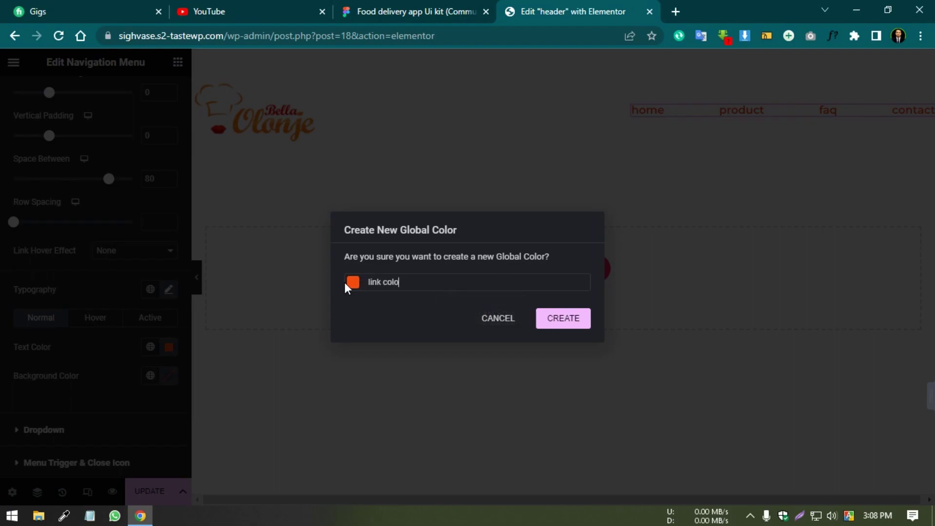
click(538, 321)
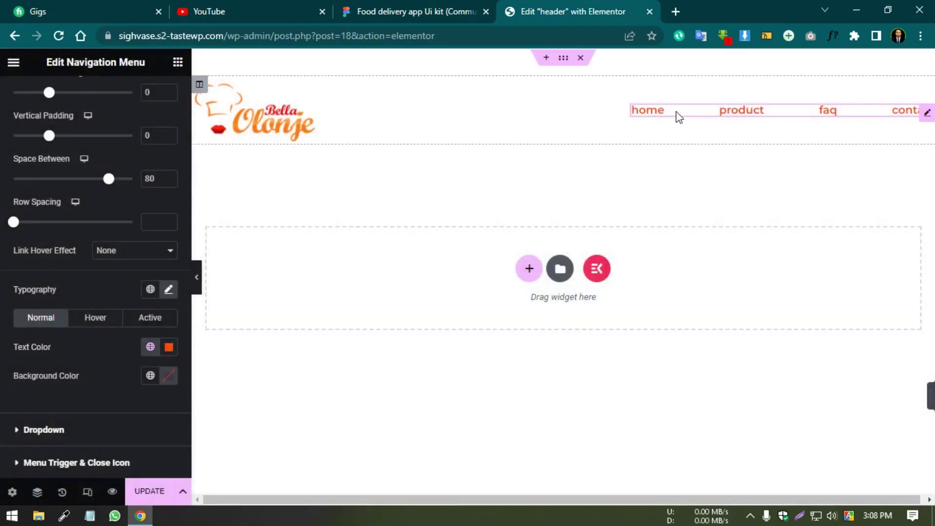
Copy the Product link's fill colour from Figma and apply 252B42 as the menu's normal text colour in Elementor
click(406, 5)
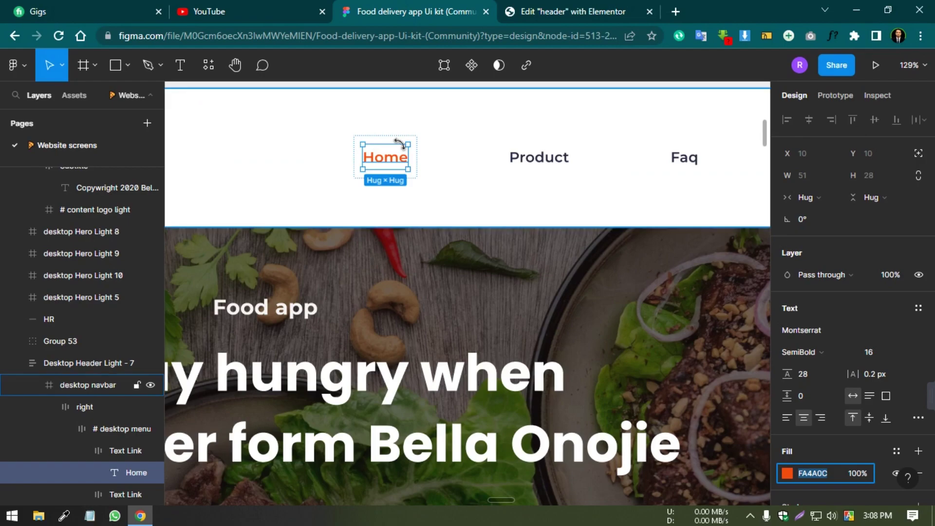
click(539, 163)
double_click(539, 163)
click(813, 474)
click(567, 11)
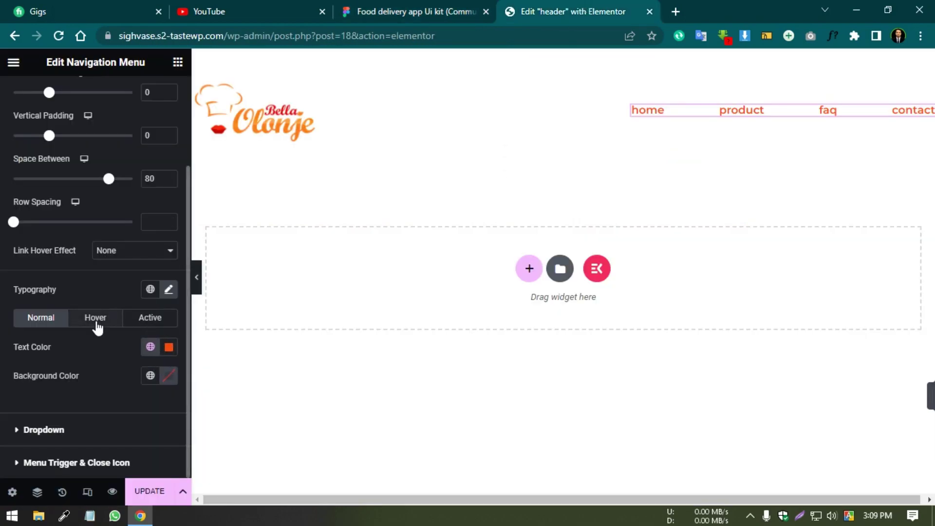
click(169, 347)
text(#252B42)
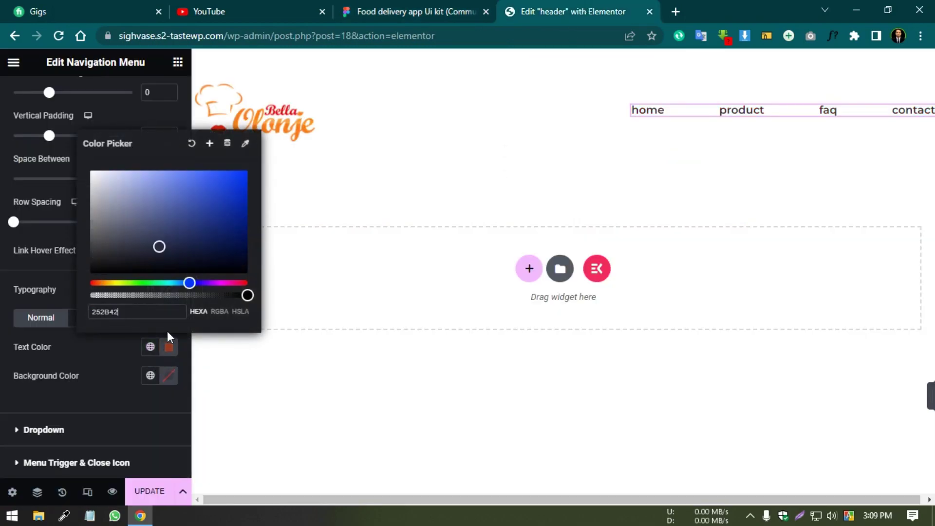
Save the dark blue menu text colour as a new global colour named "link color"
click(209, 143)
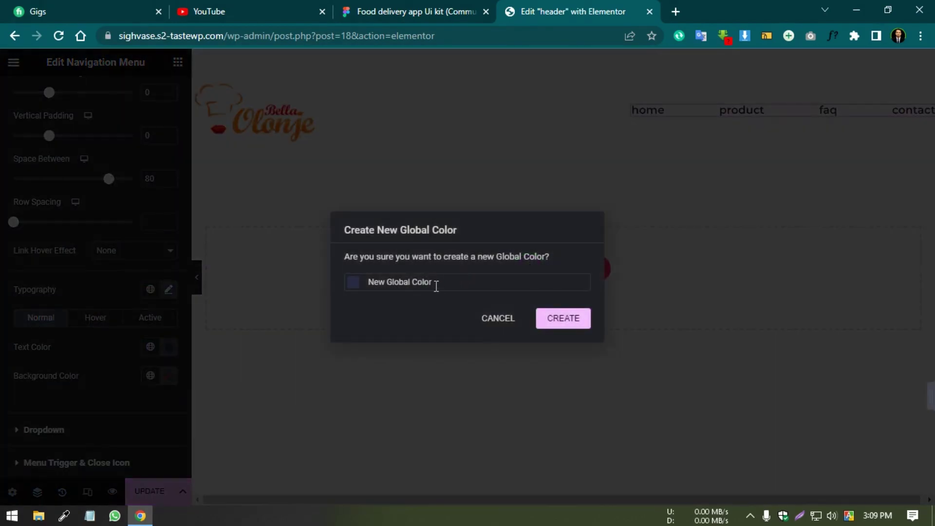
text(link)
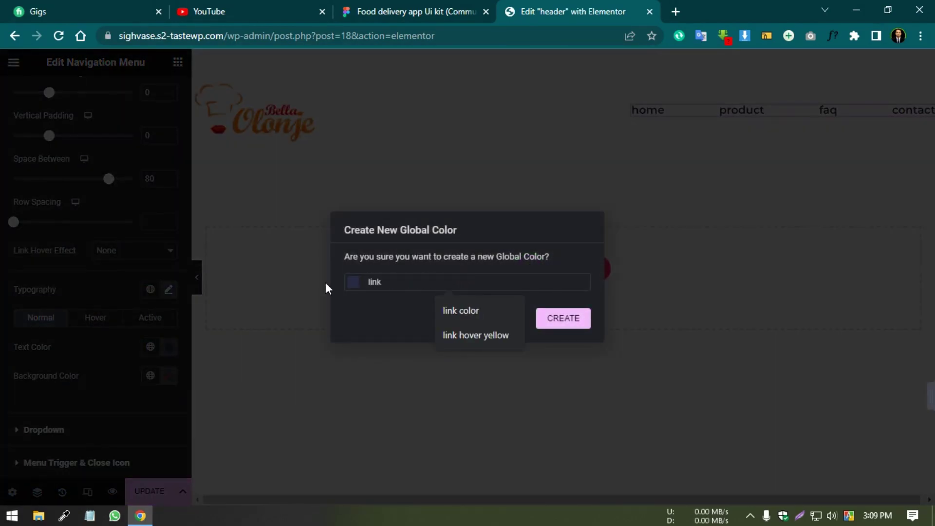
key(Down)
key(Return)
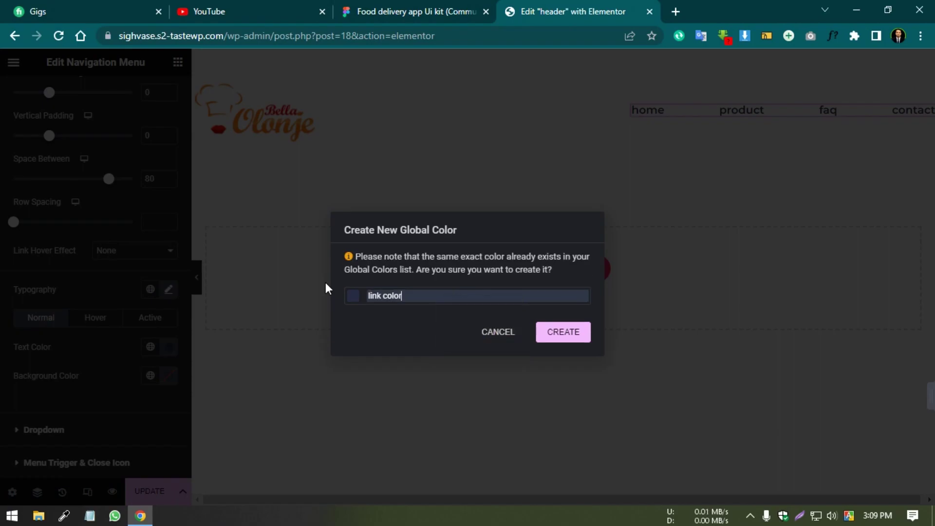
click(559, 335)
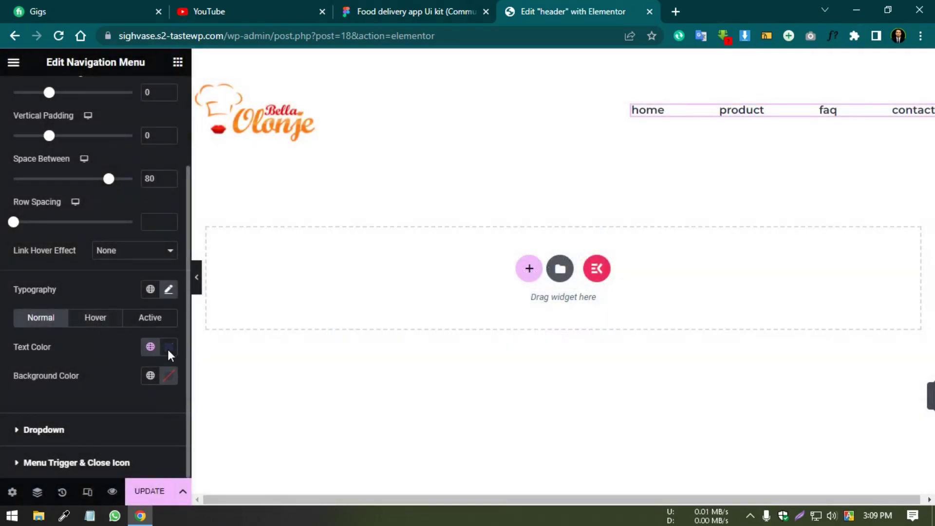
Apply the orange global link colour to the normal menu text and save it as a new global colour named "link hover color"
click(151, 348)
click(119, 296)
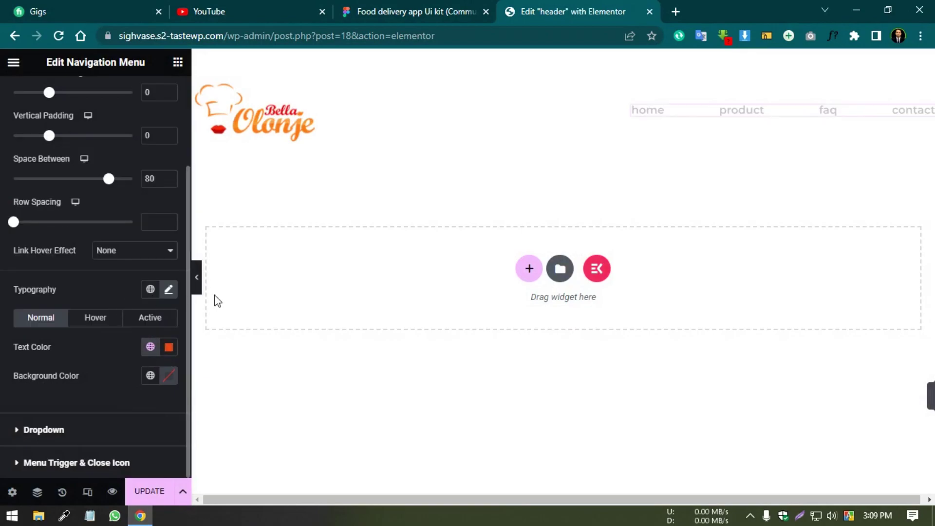
click(166, 347)
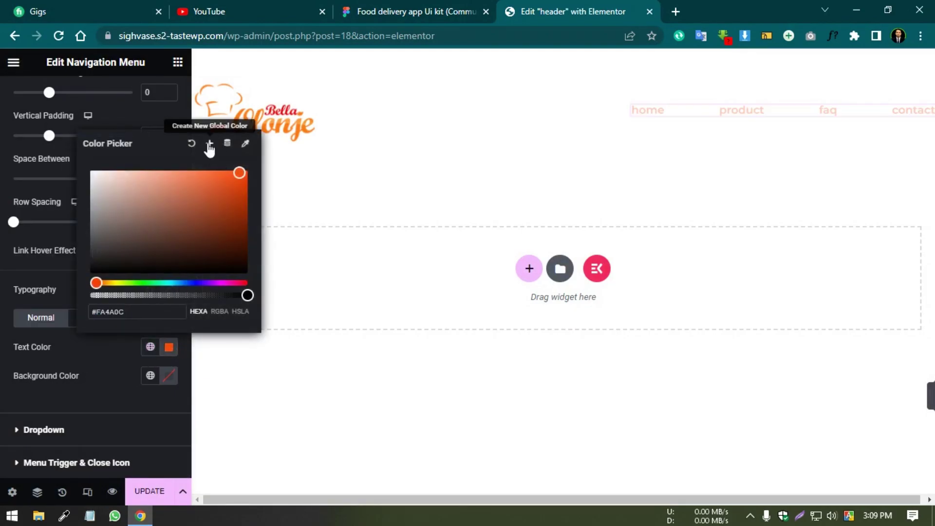
click(211, 143)
drag(458, 291, 372, 292)
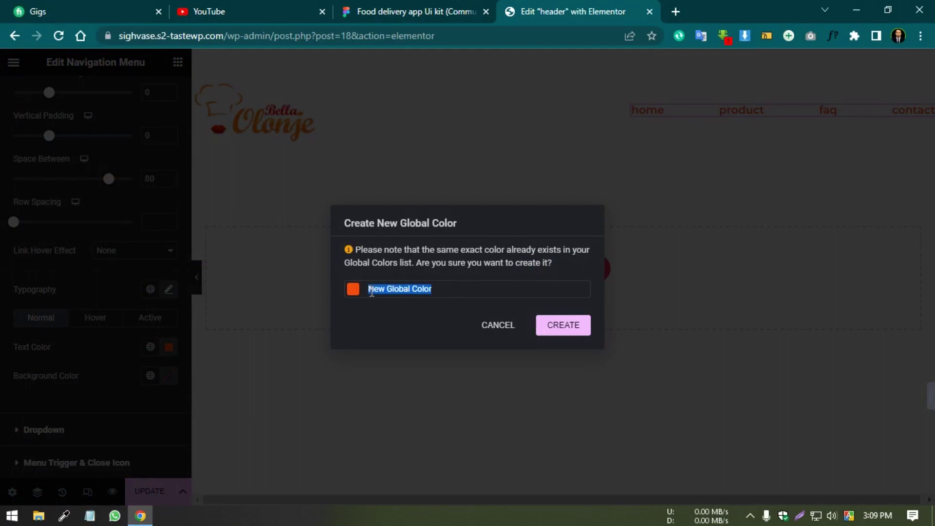
text(link hover)
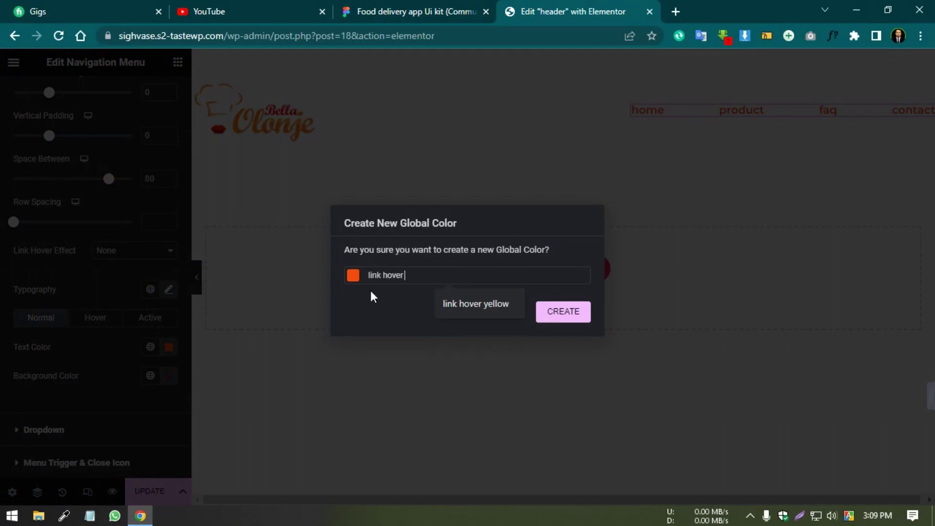
text( color)
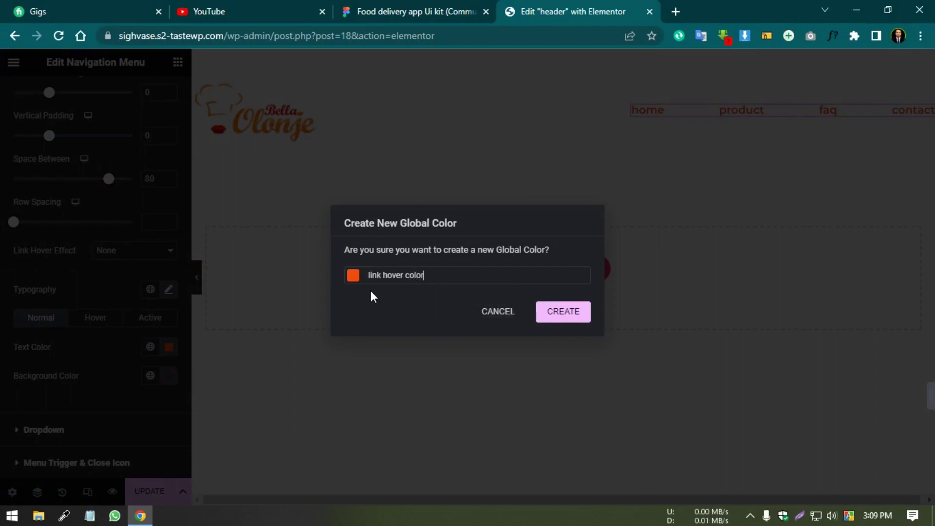
click(536, 314)
Set the menu's hover text colour to the global colour "link hover color"
click(99, 322)
click(151, 348)
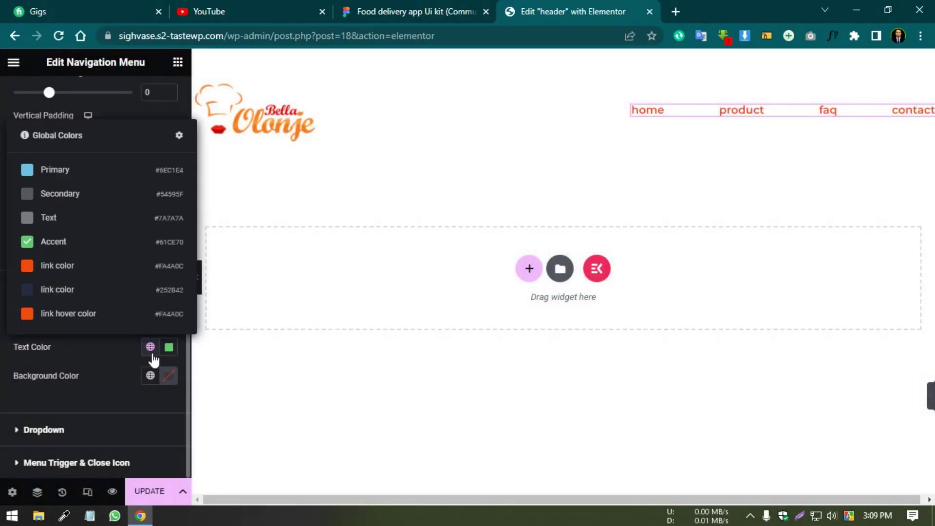
click(80, 321)
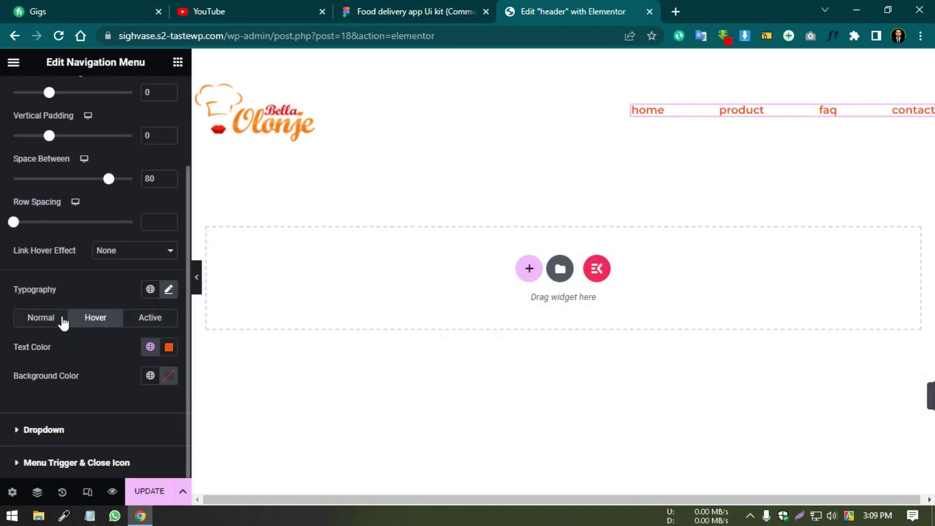
Set the menu's normal text colour to the global colour "link color" and its active text colour to "link hover color"
click(41, 317)
click(150, 346)
click(57, 288)
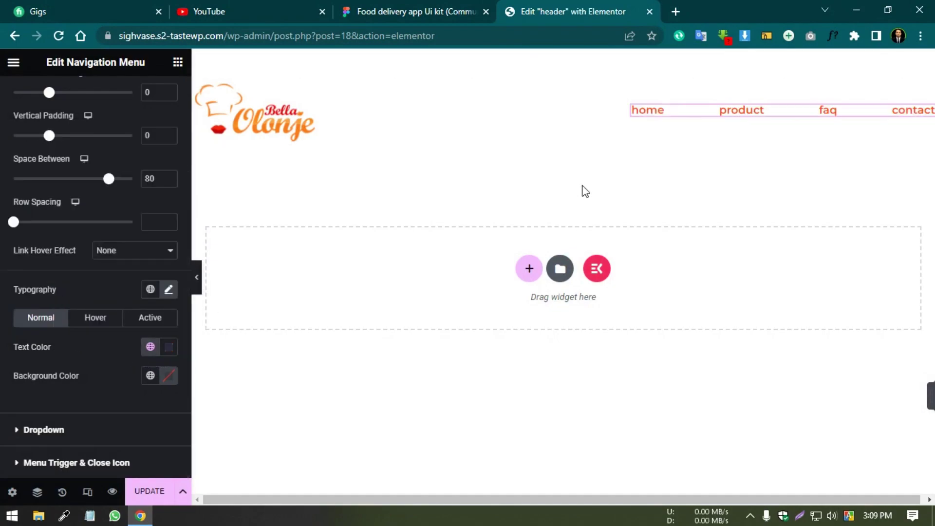
click(142, 323)
click(150, 346)
click(69, 311)
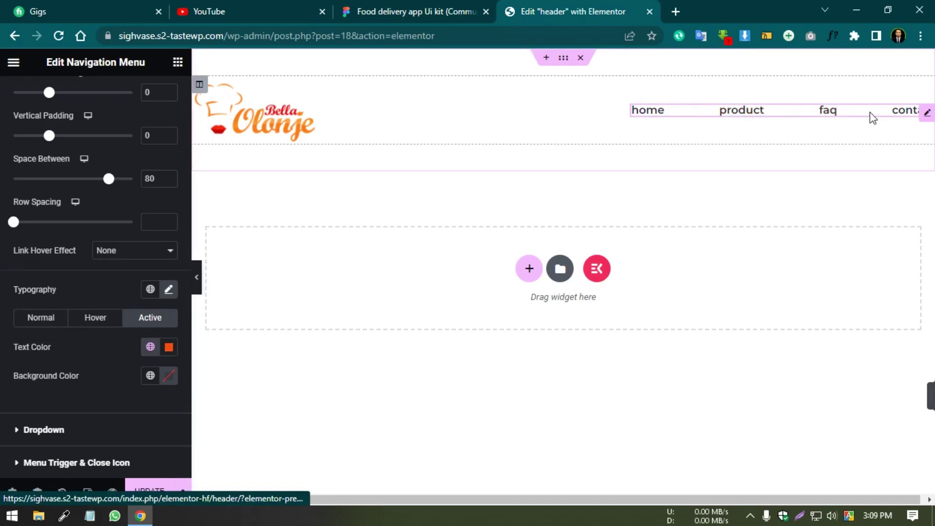
Set the navigation menu typography's text transform to Capitalize to match the Figma links, and update the header
click(349, 2)
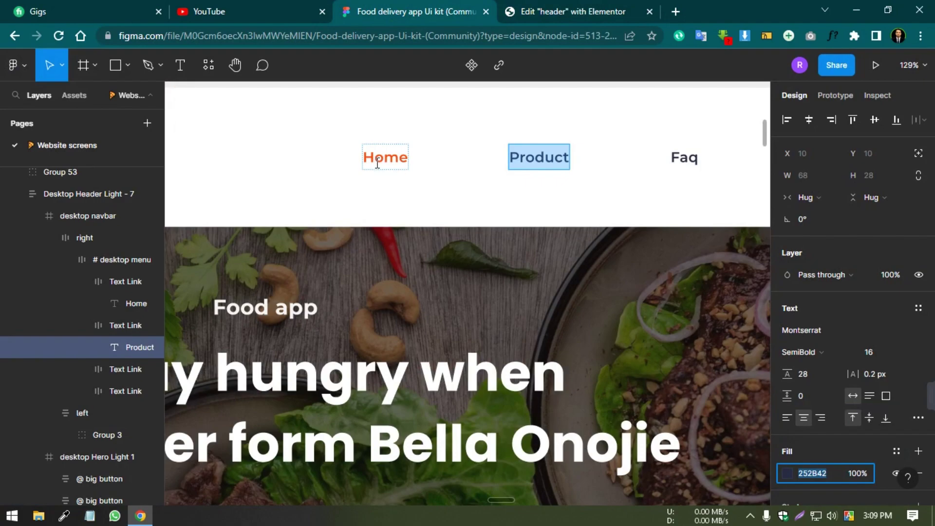
click(551, 9)
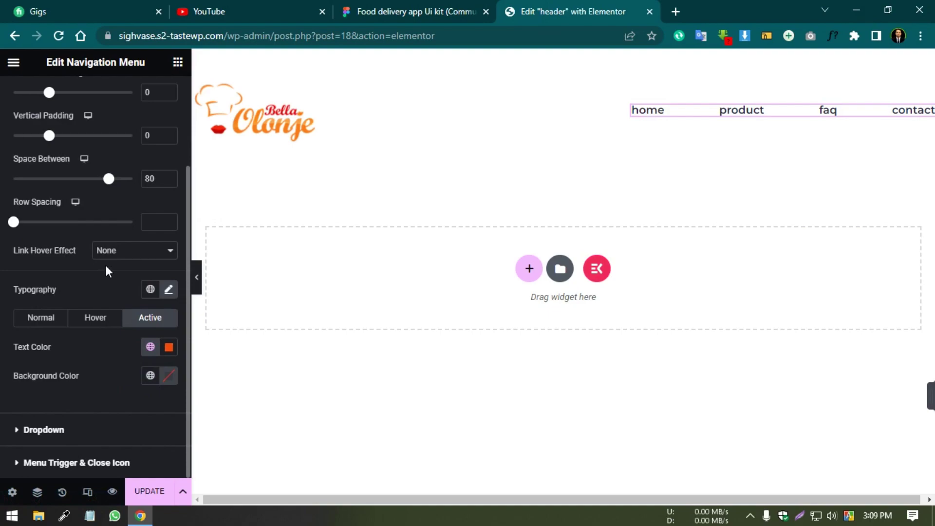
click(168, 289)
scroll(132, 398, down, 2)
click(139, 395)
click(113, 442)
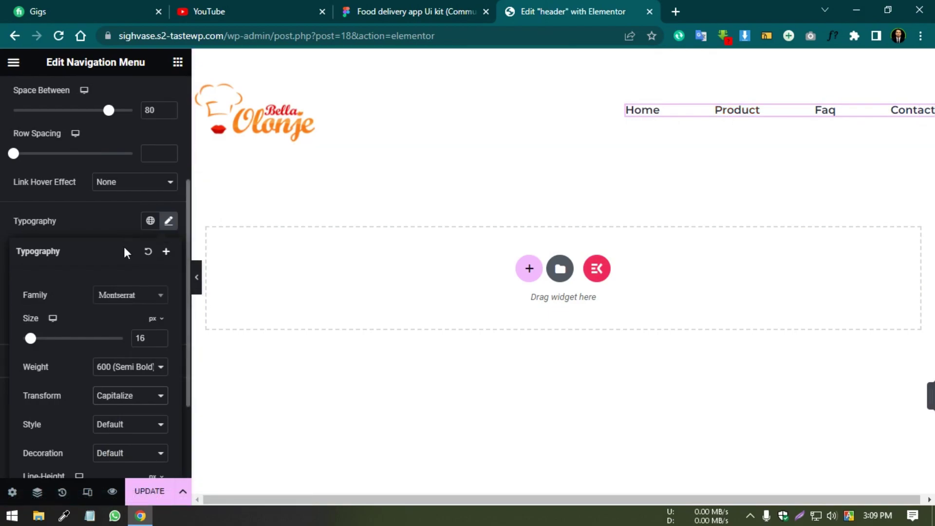
click(118, 223)
click(146, 492)
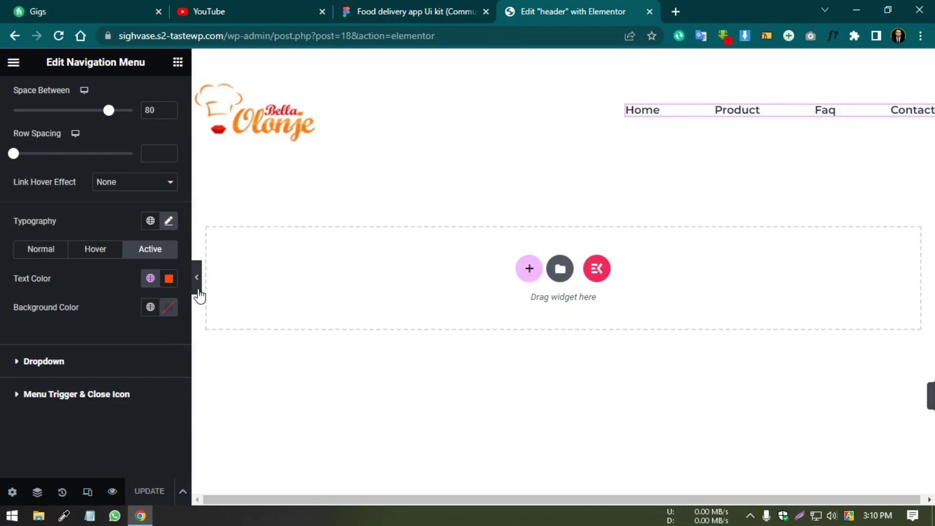
click(198, 292)
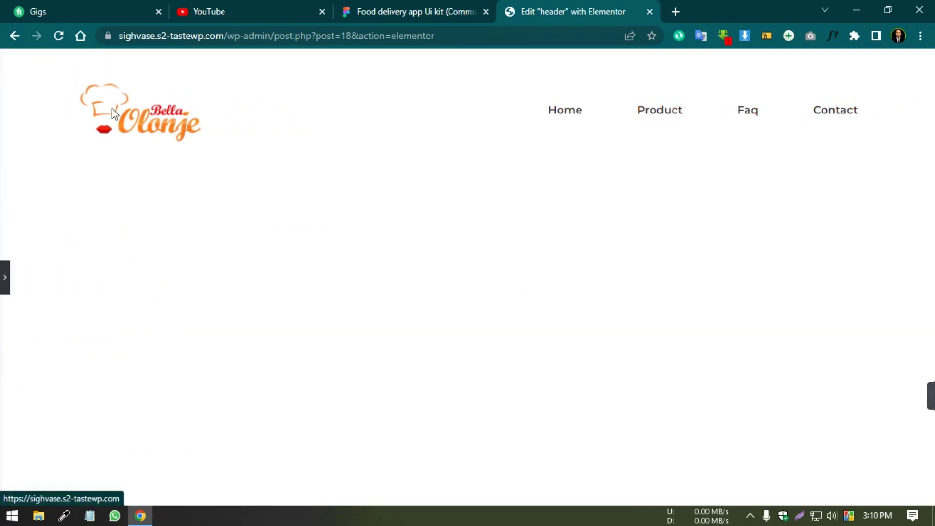
click(5, 288)
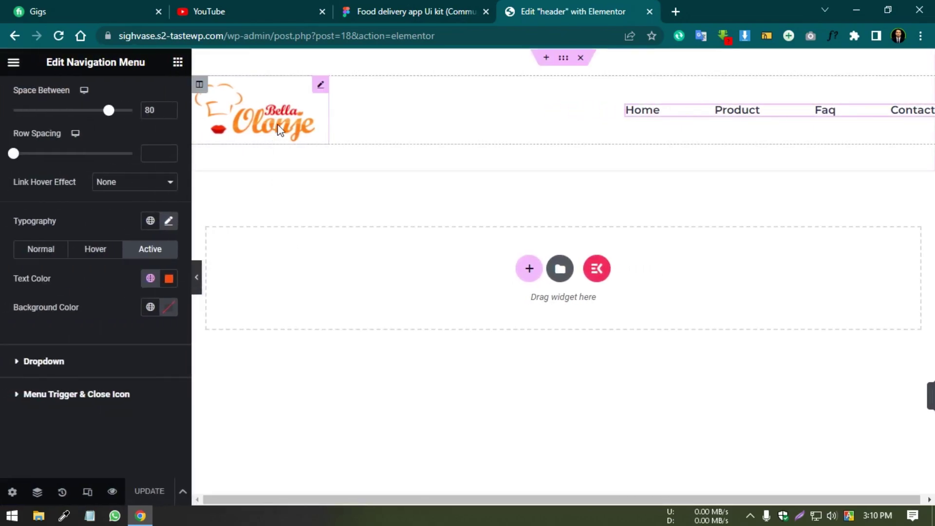
Set the logo image's link type to Custom URL
click(281, 124)
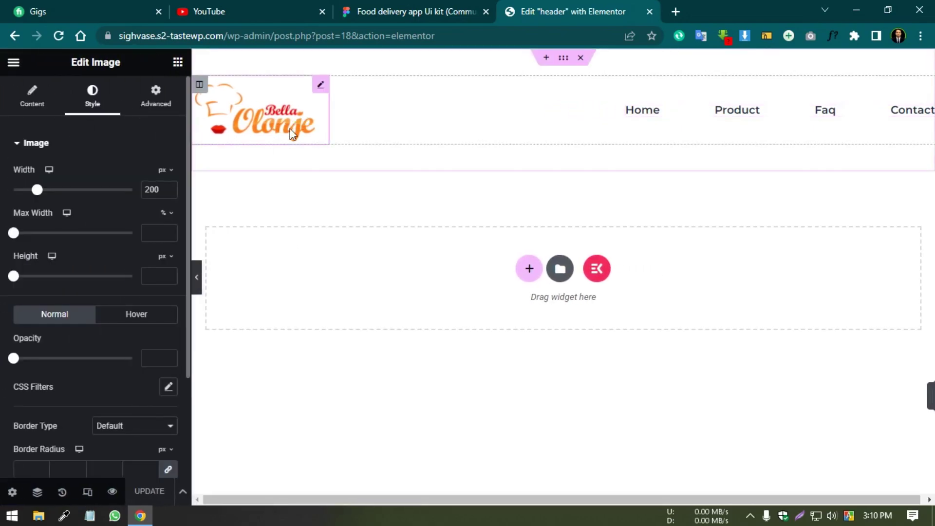
click(32, 94)
click(130, 359)
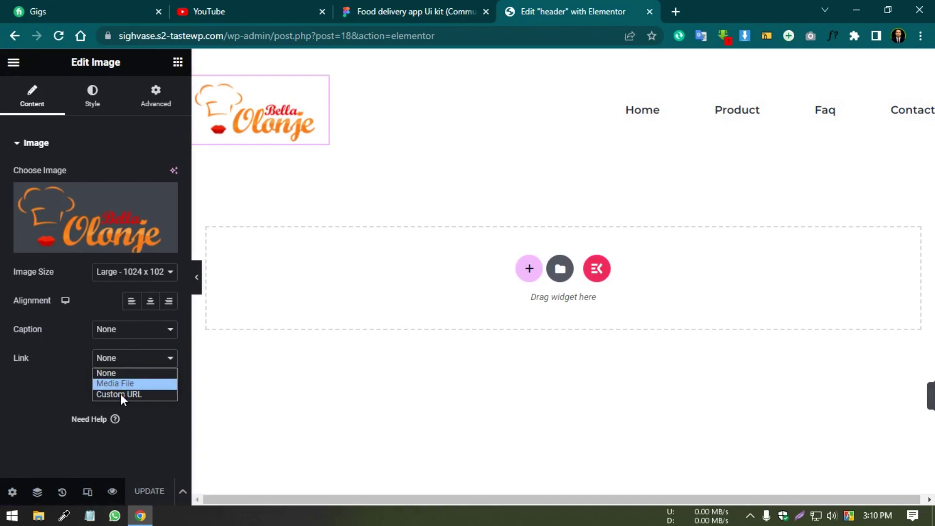
click(108, 395)
click(92, 385)
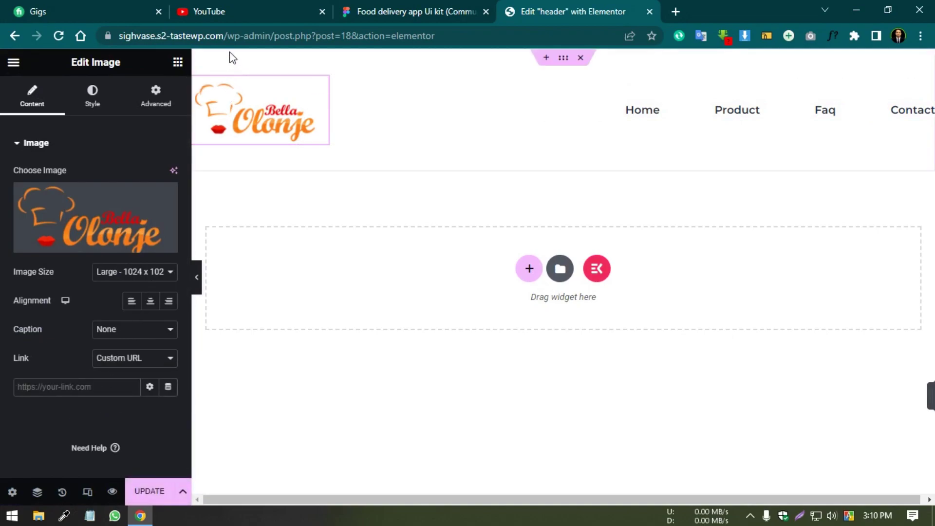
drag(225, 37, 103, 38)
key(ctrl+c)
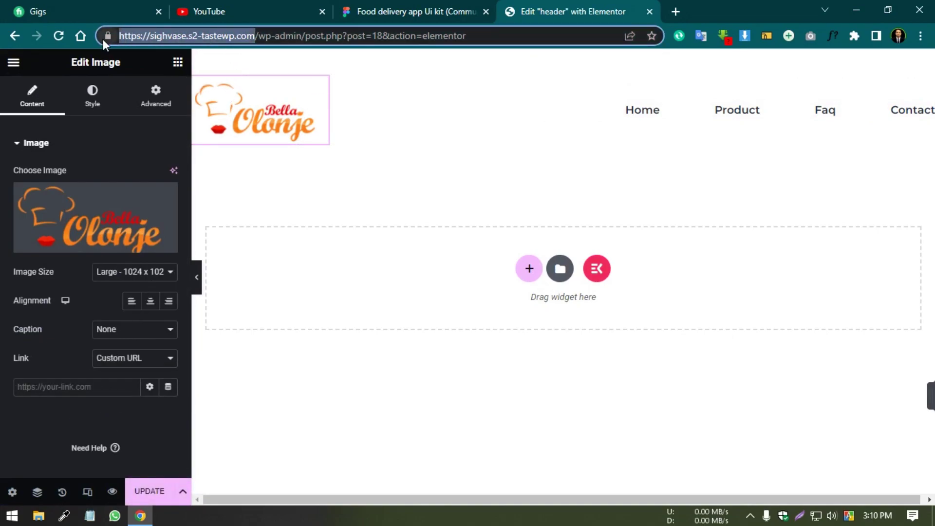
click(62, 387)
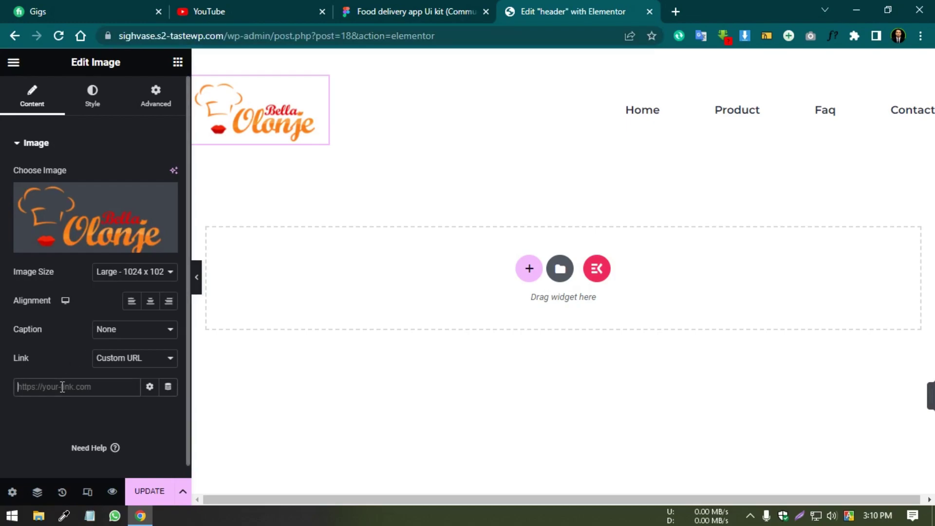
key(ctrl+v)
click(149, 491)
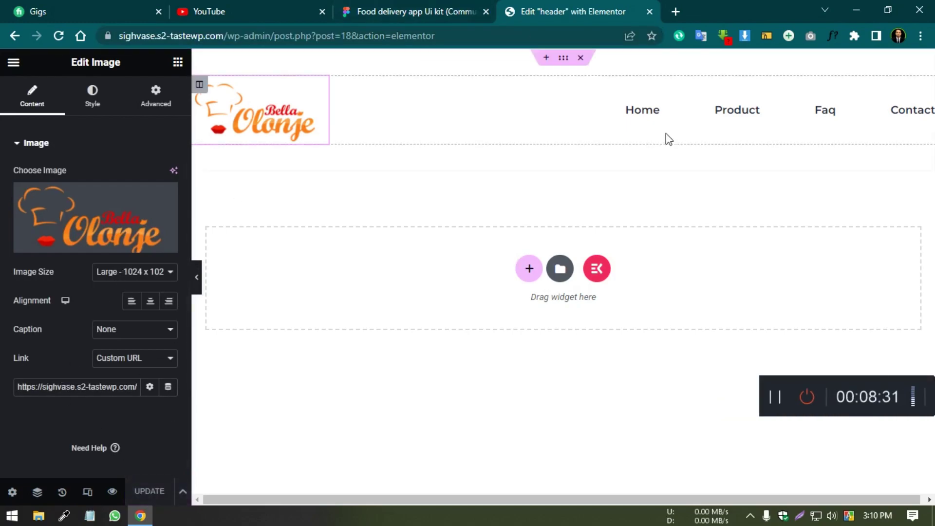
click(197, 282)
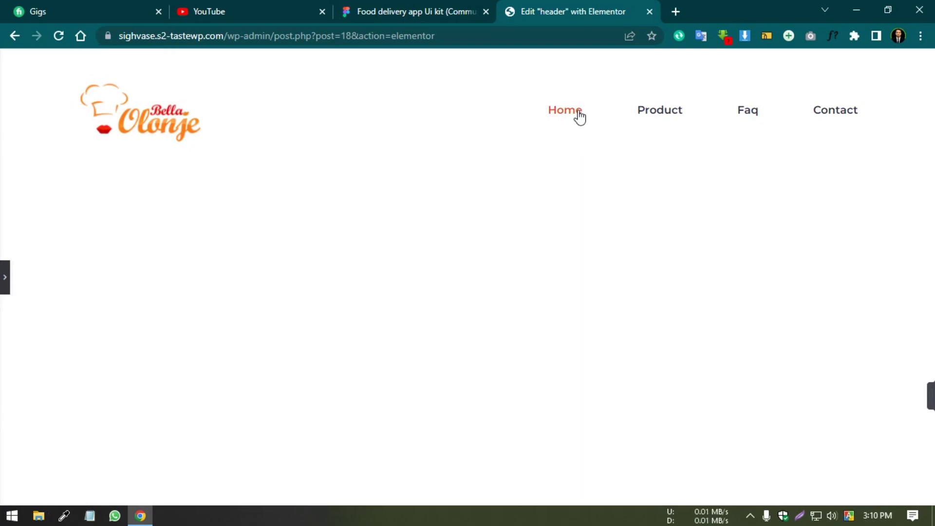
click(4, 277)
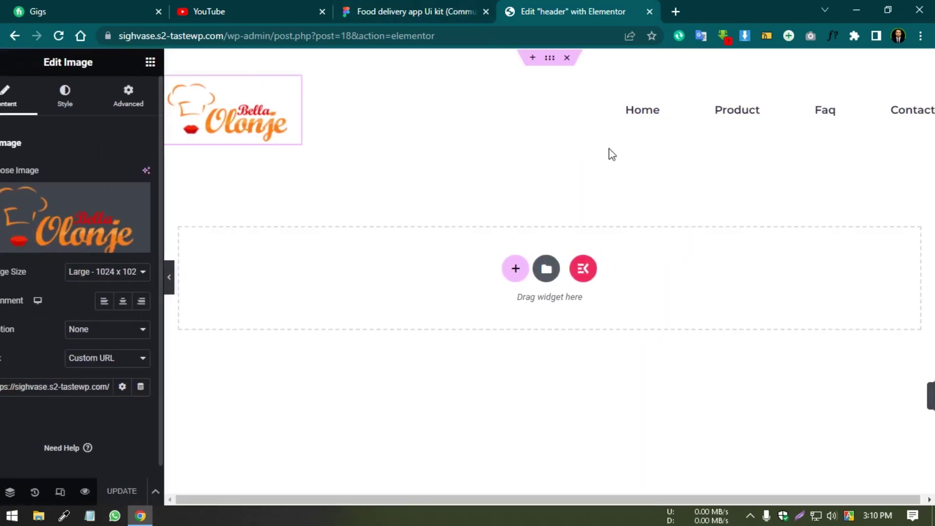